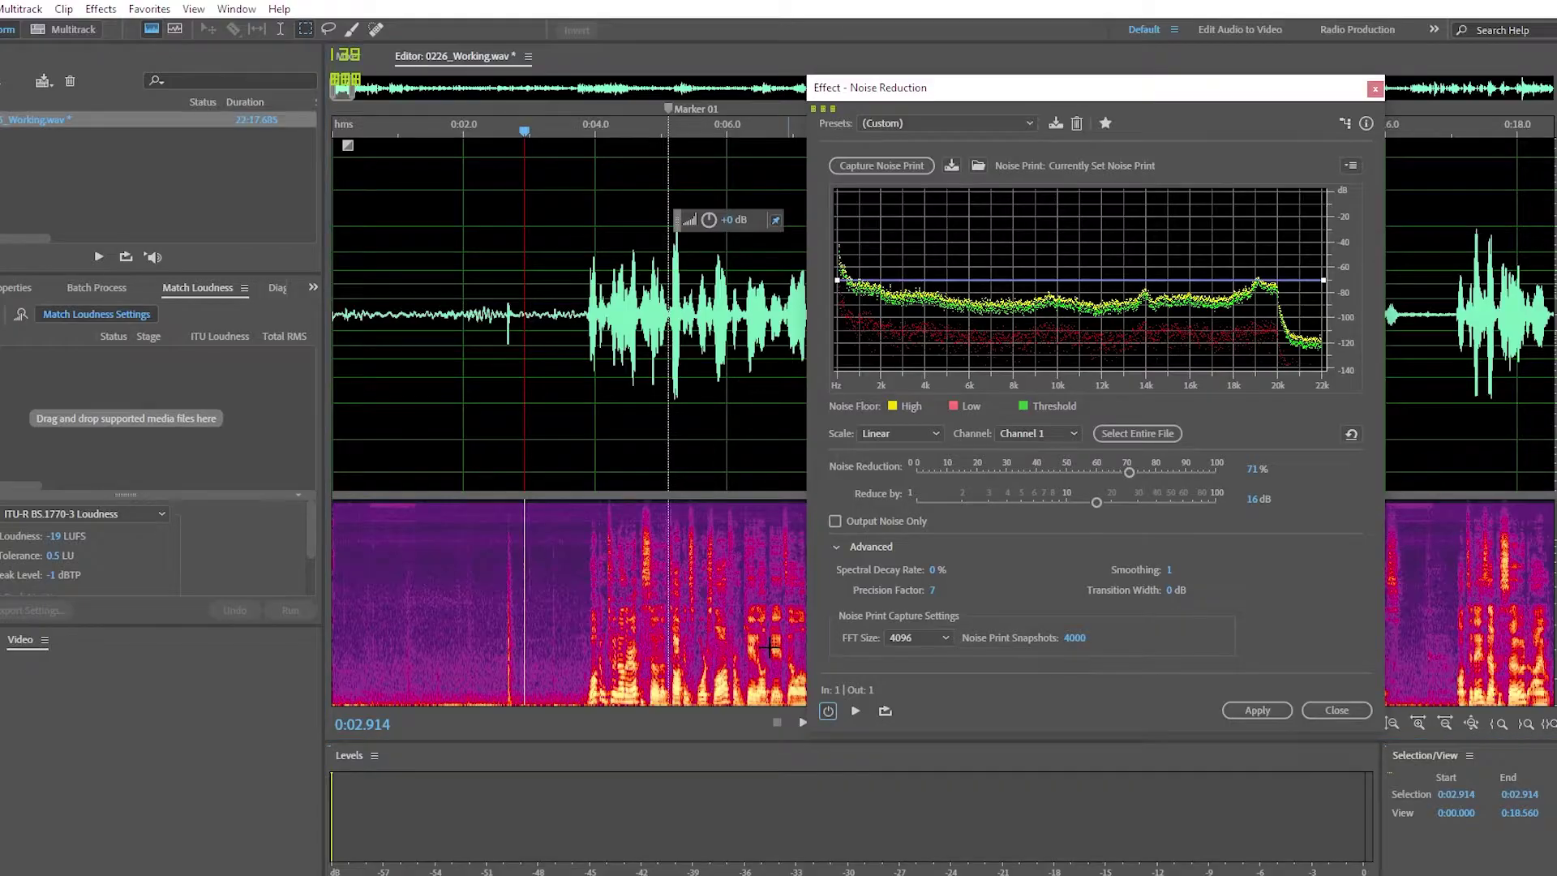
Preview the noise-reduced audio from the start up to about 3 seconds.
click(417, 312)
key(space)
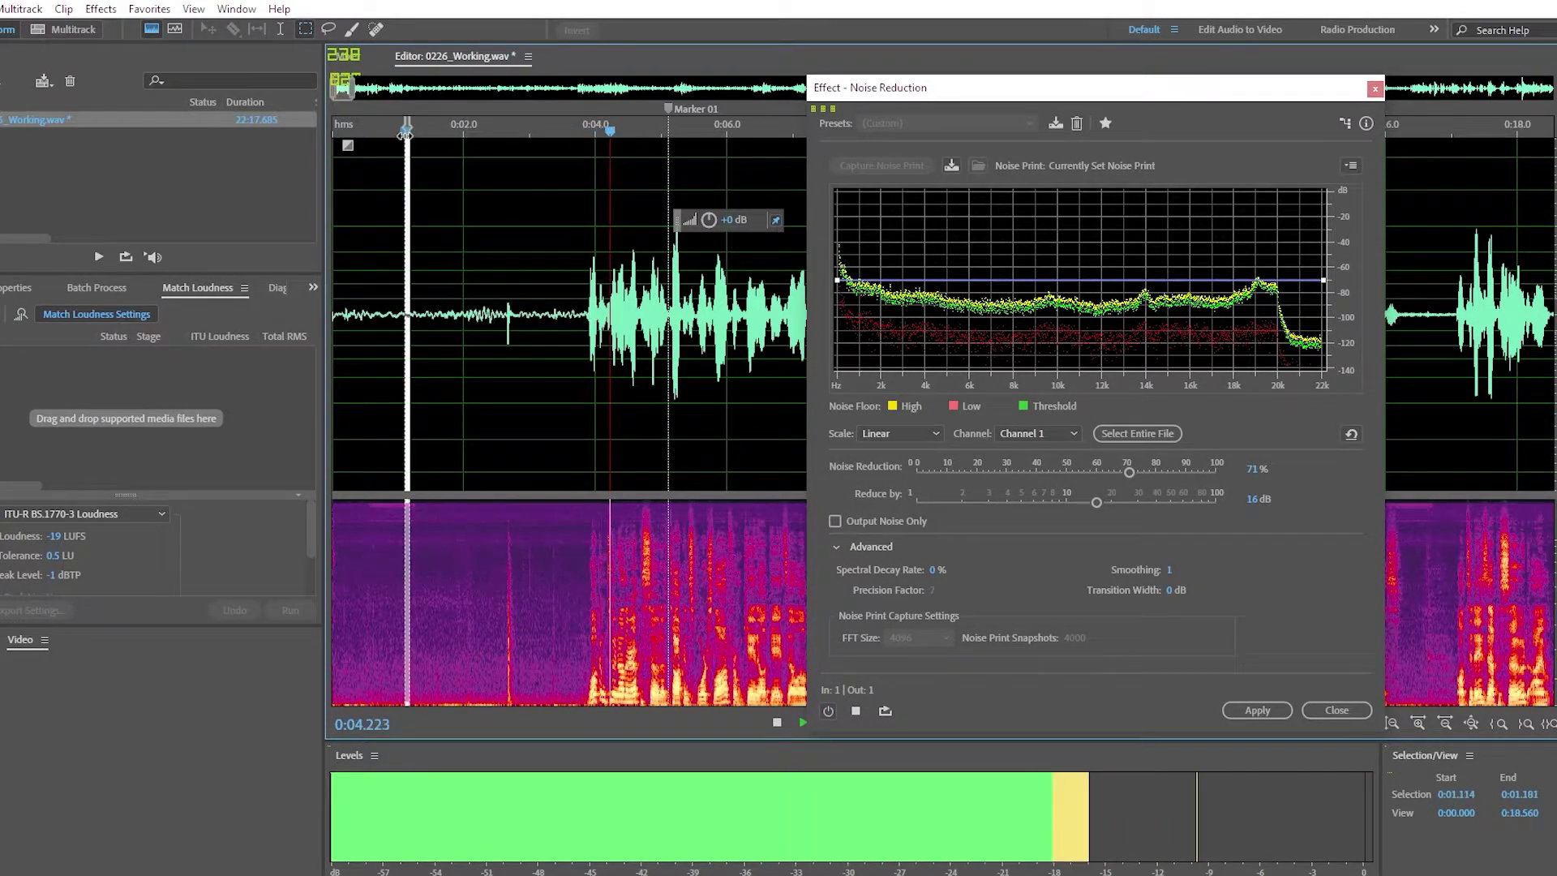
click(535, 277)
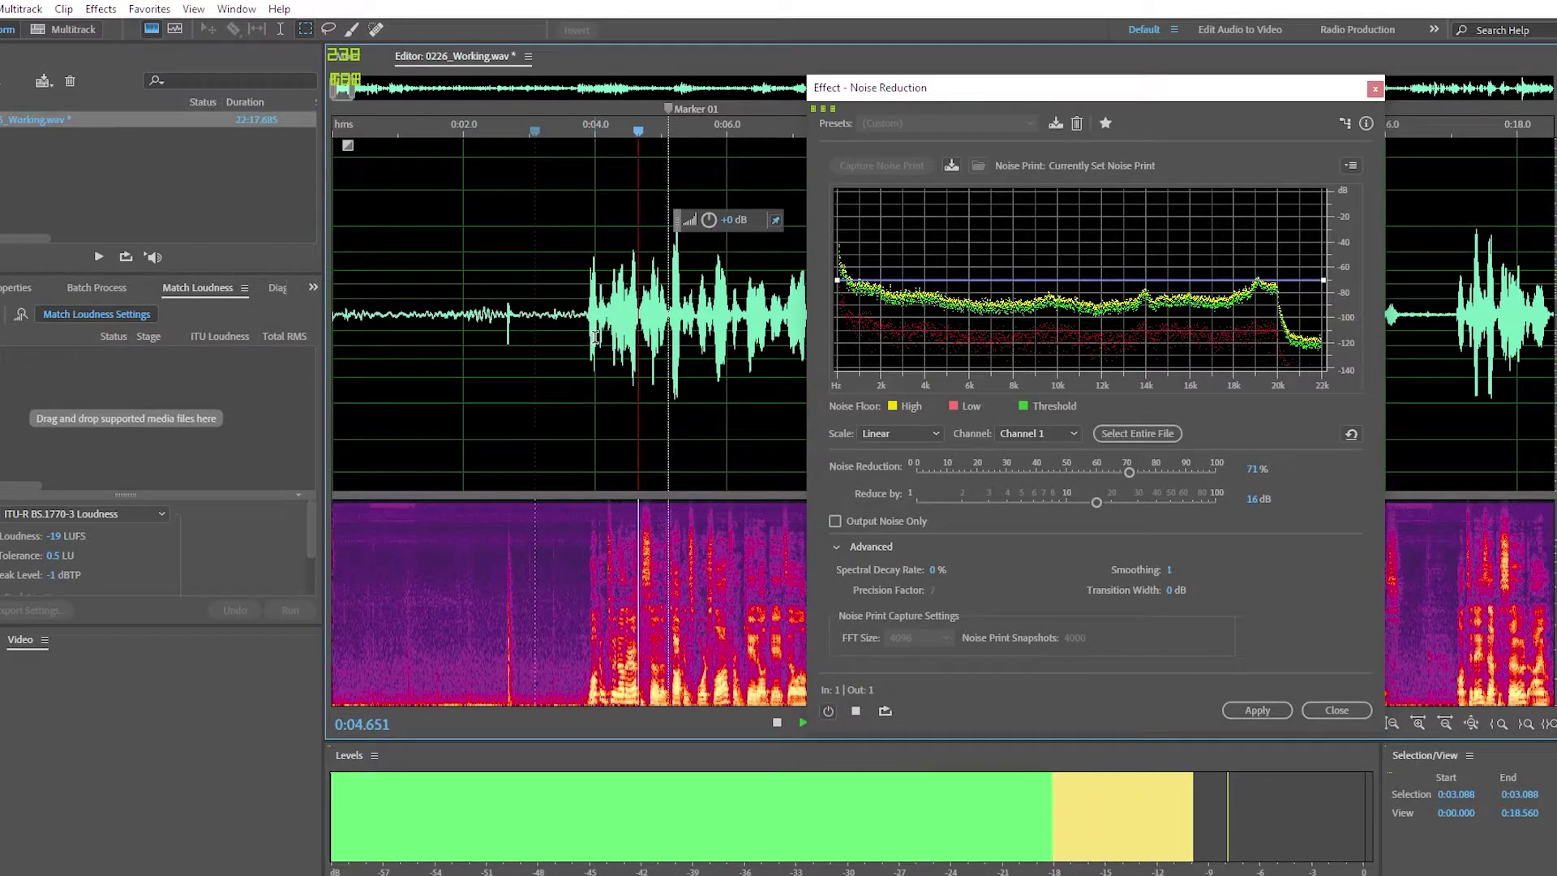
key(space)
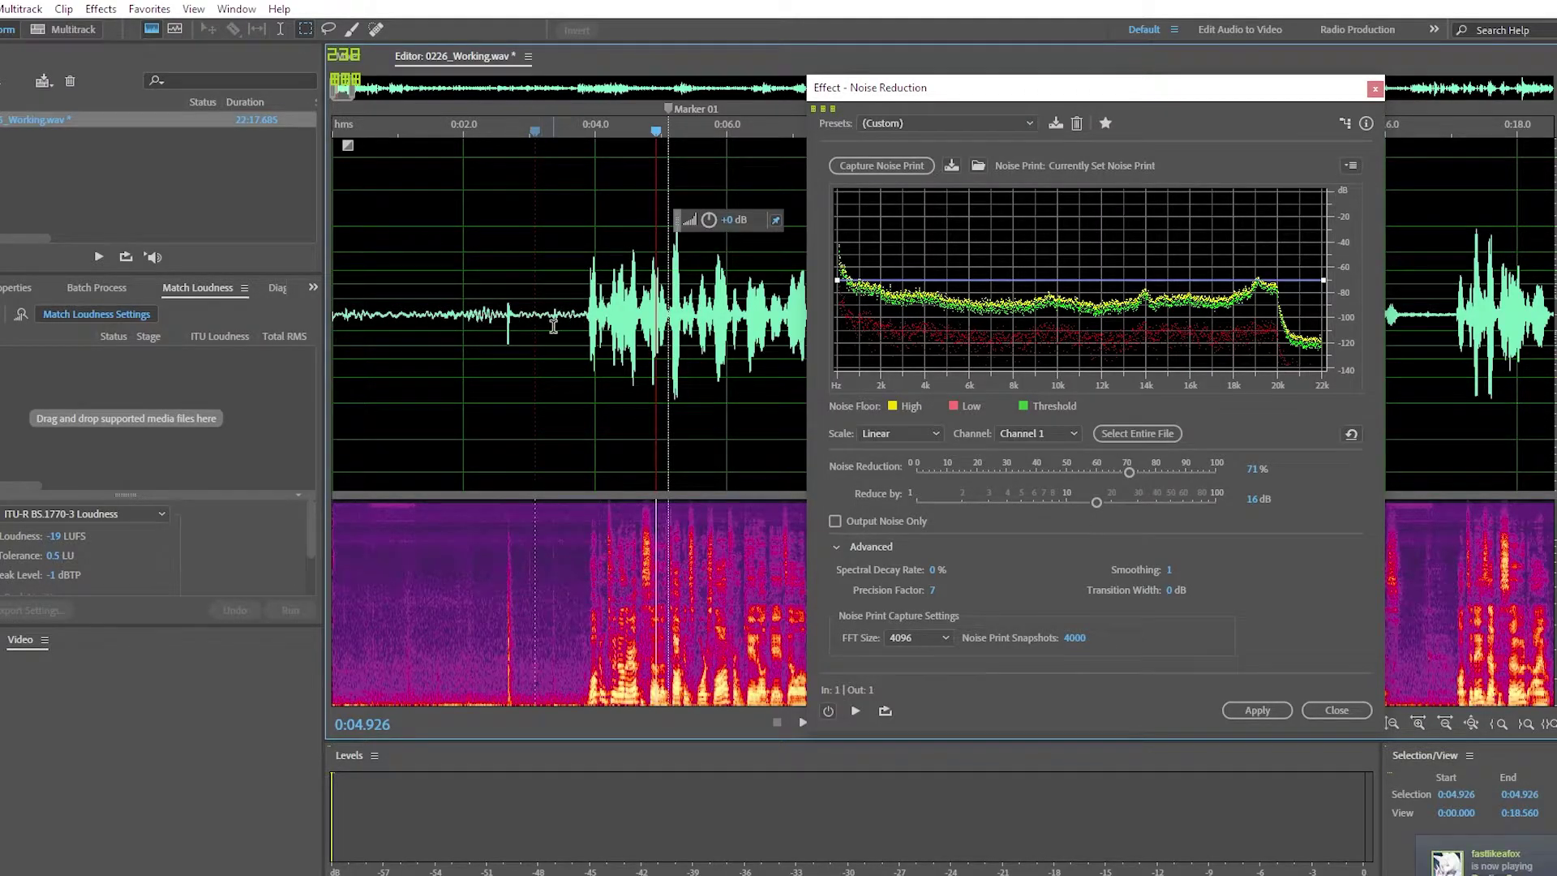
Select the opening 0–3.33 seconds and capture a noise print from it.
drag(550, 317, 307, 346)
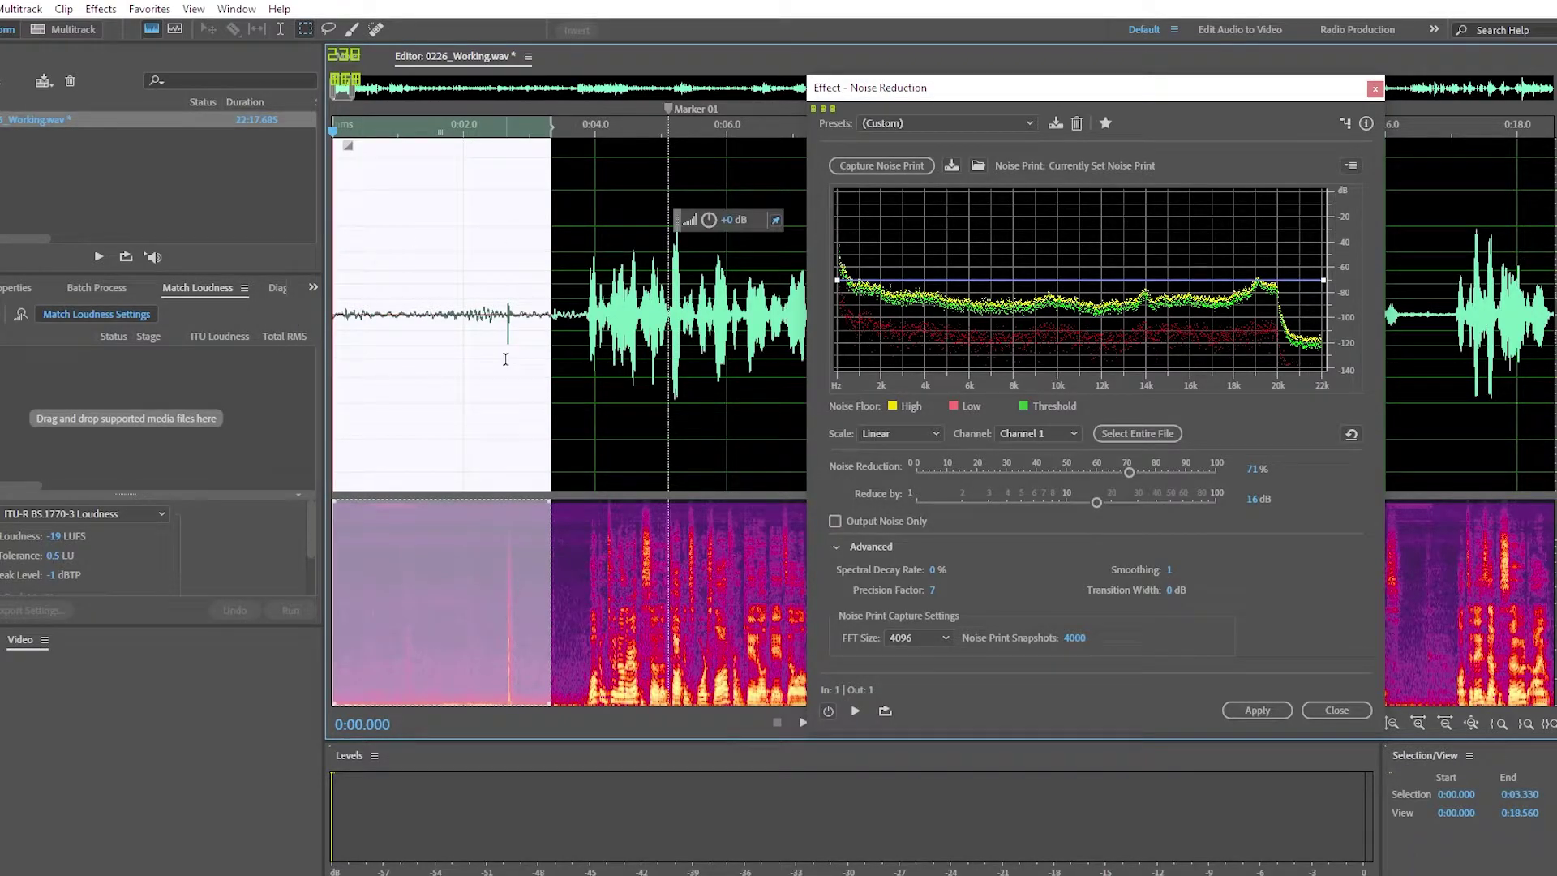
click(868, 167)
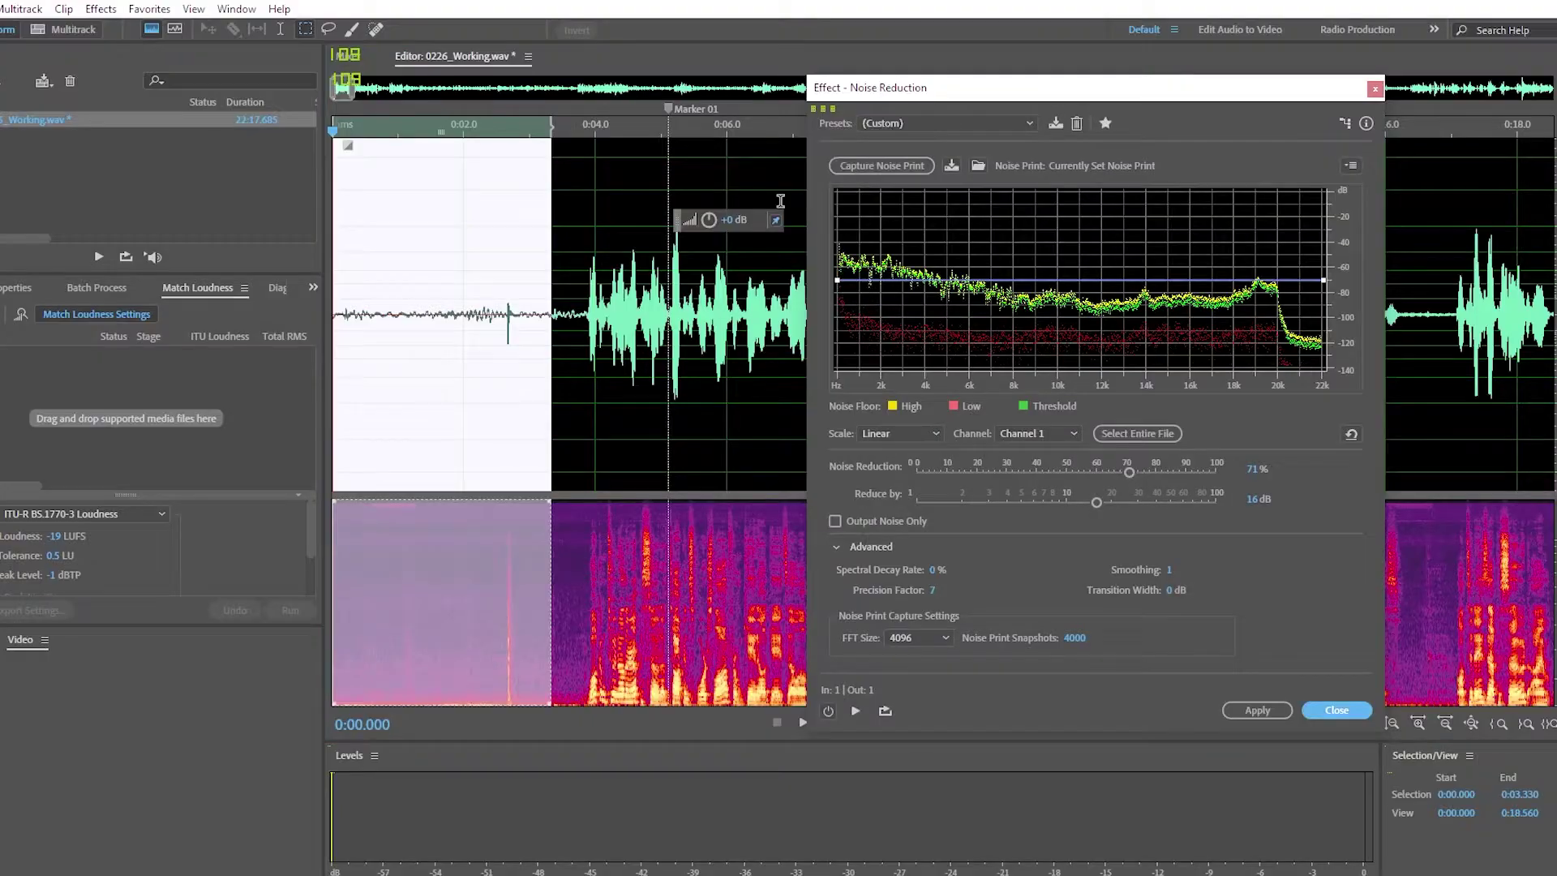
right_click(456, 355)
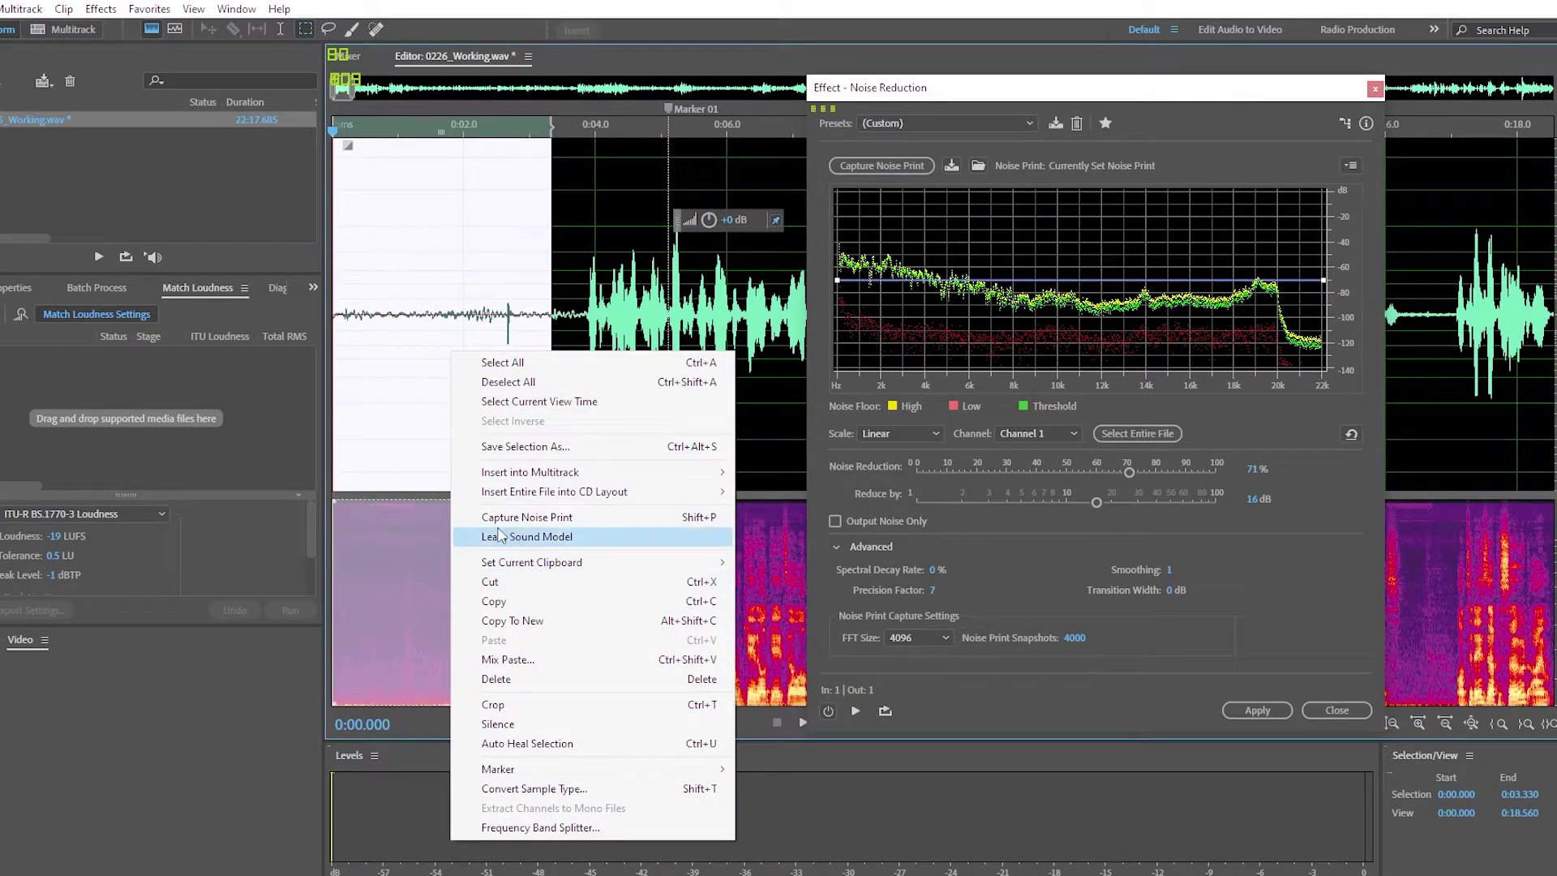
right_click(400, 324)
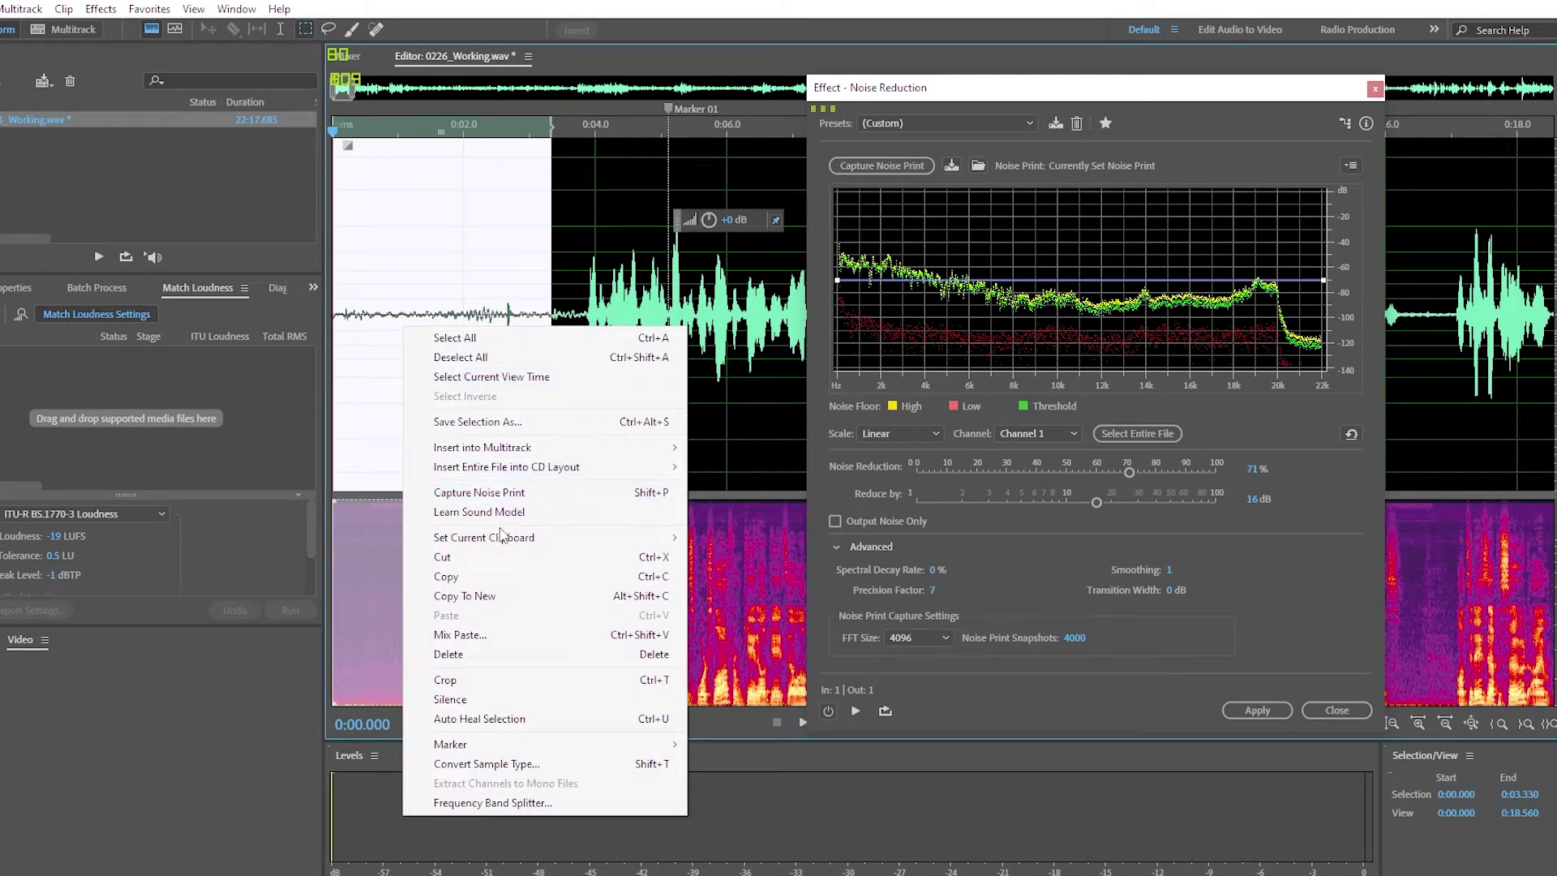
click(490, 496)
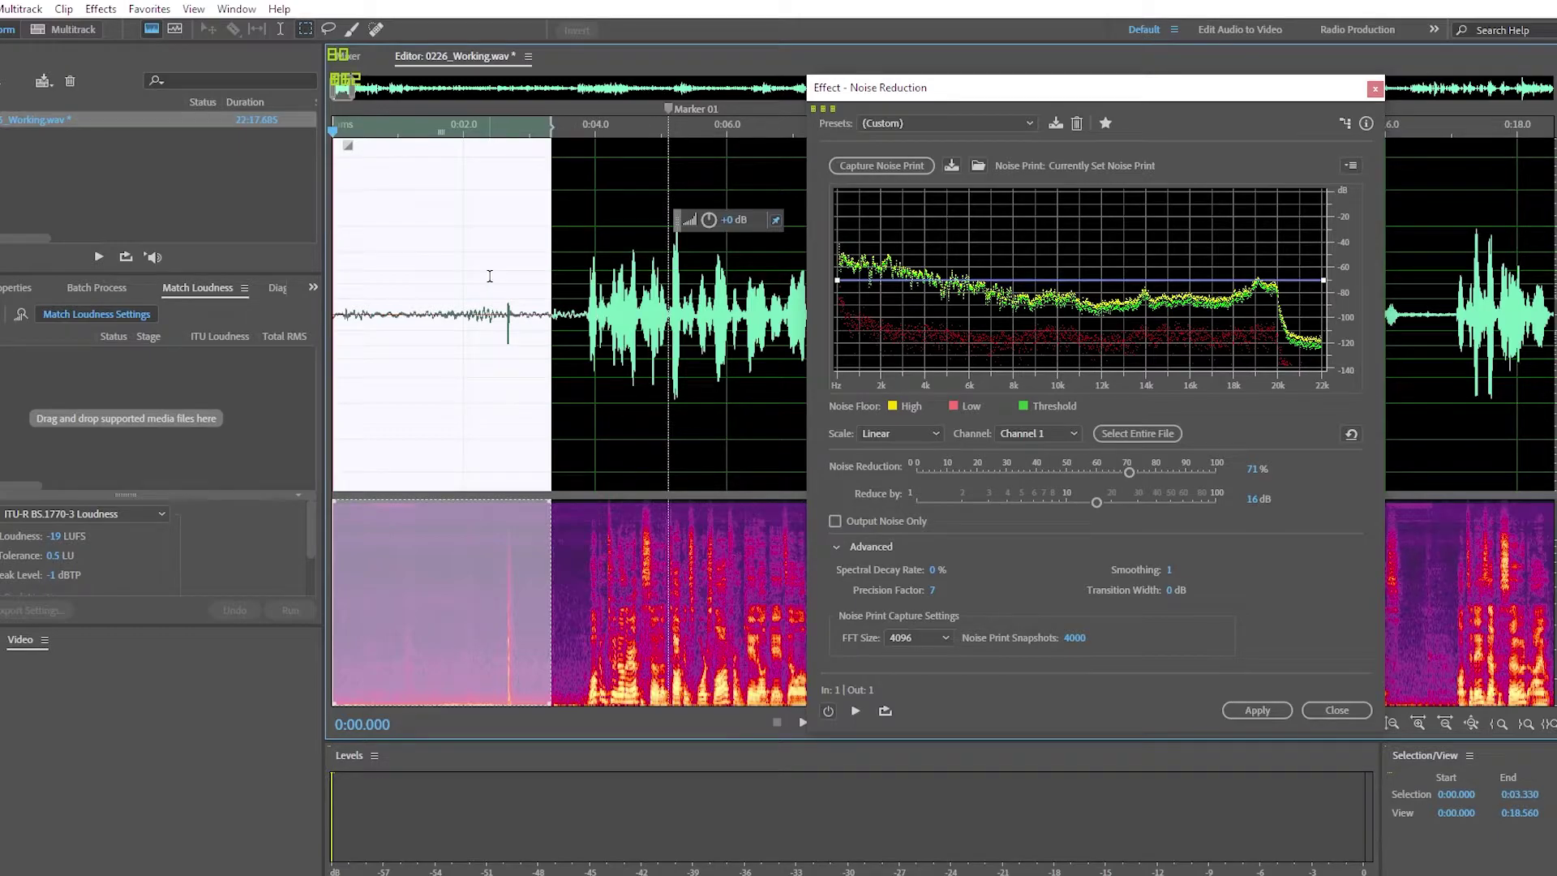
Try a 1.4–3.5 second selection, then place the playhead at about 2 seconds.
click(483, 140)
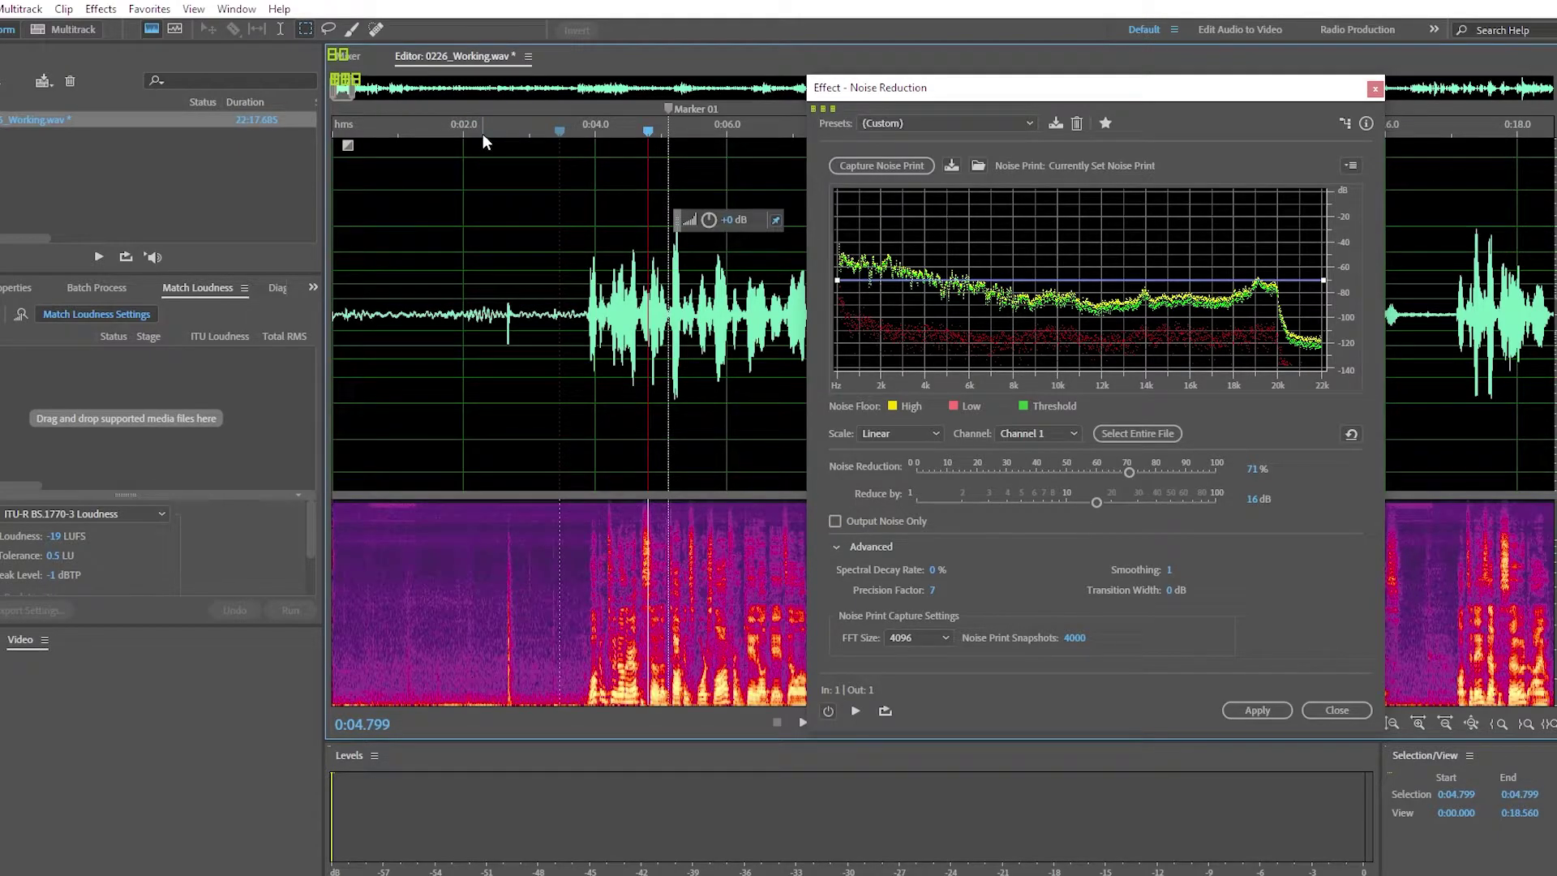
drag(424, 304, 661, 336)
click(572, 253)
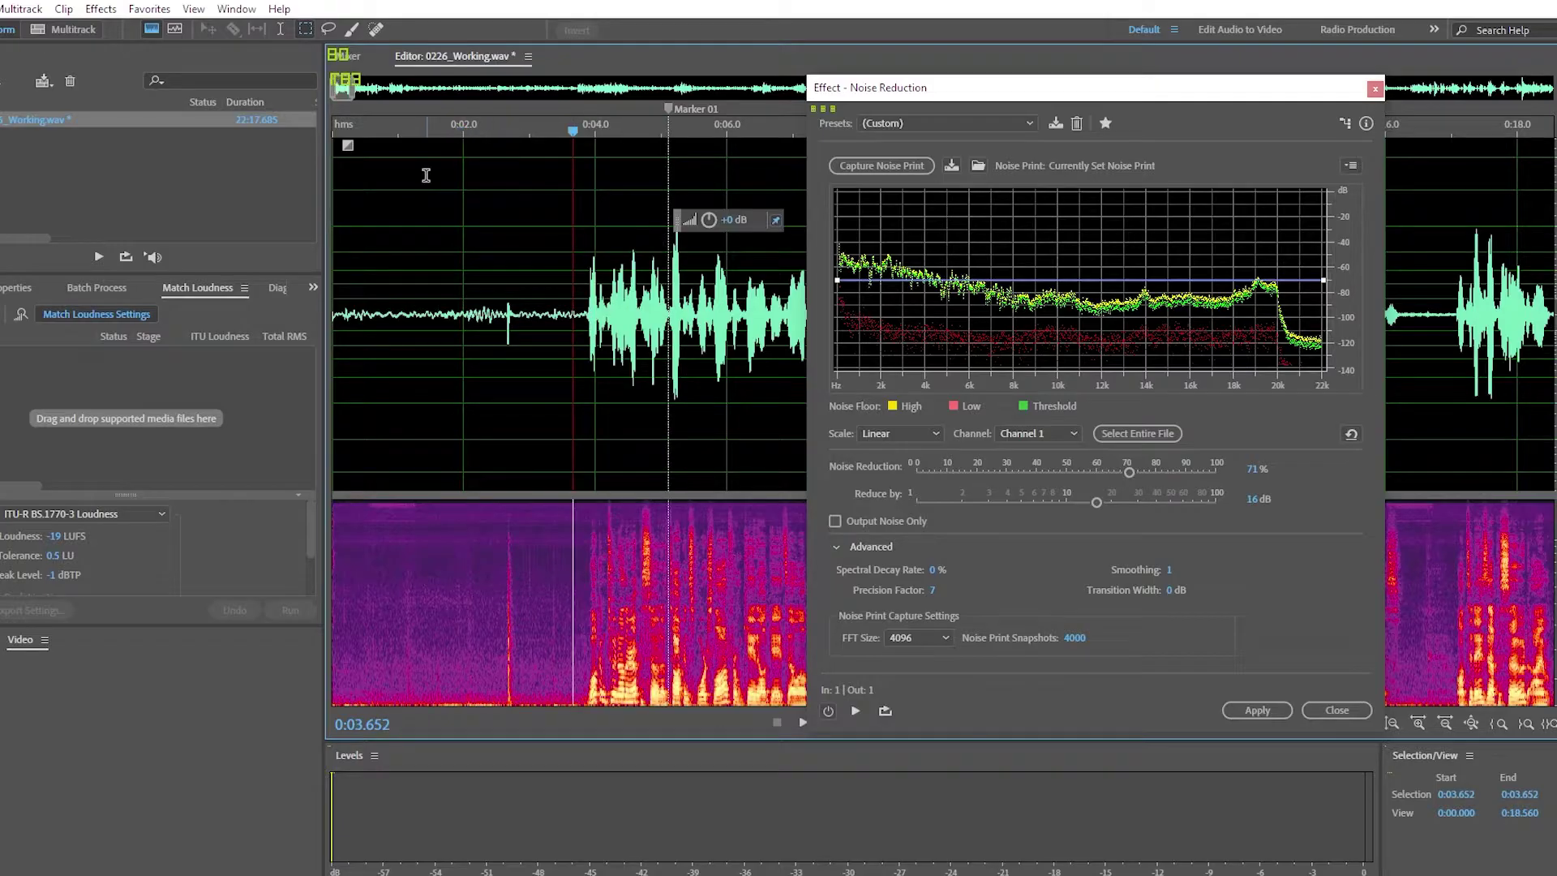
drag(545, 130, 469, 130)
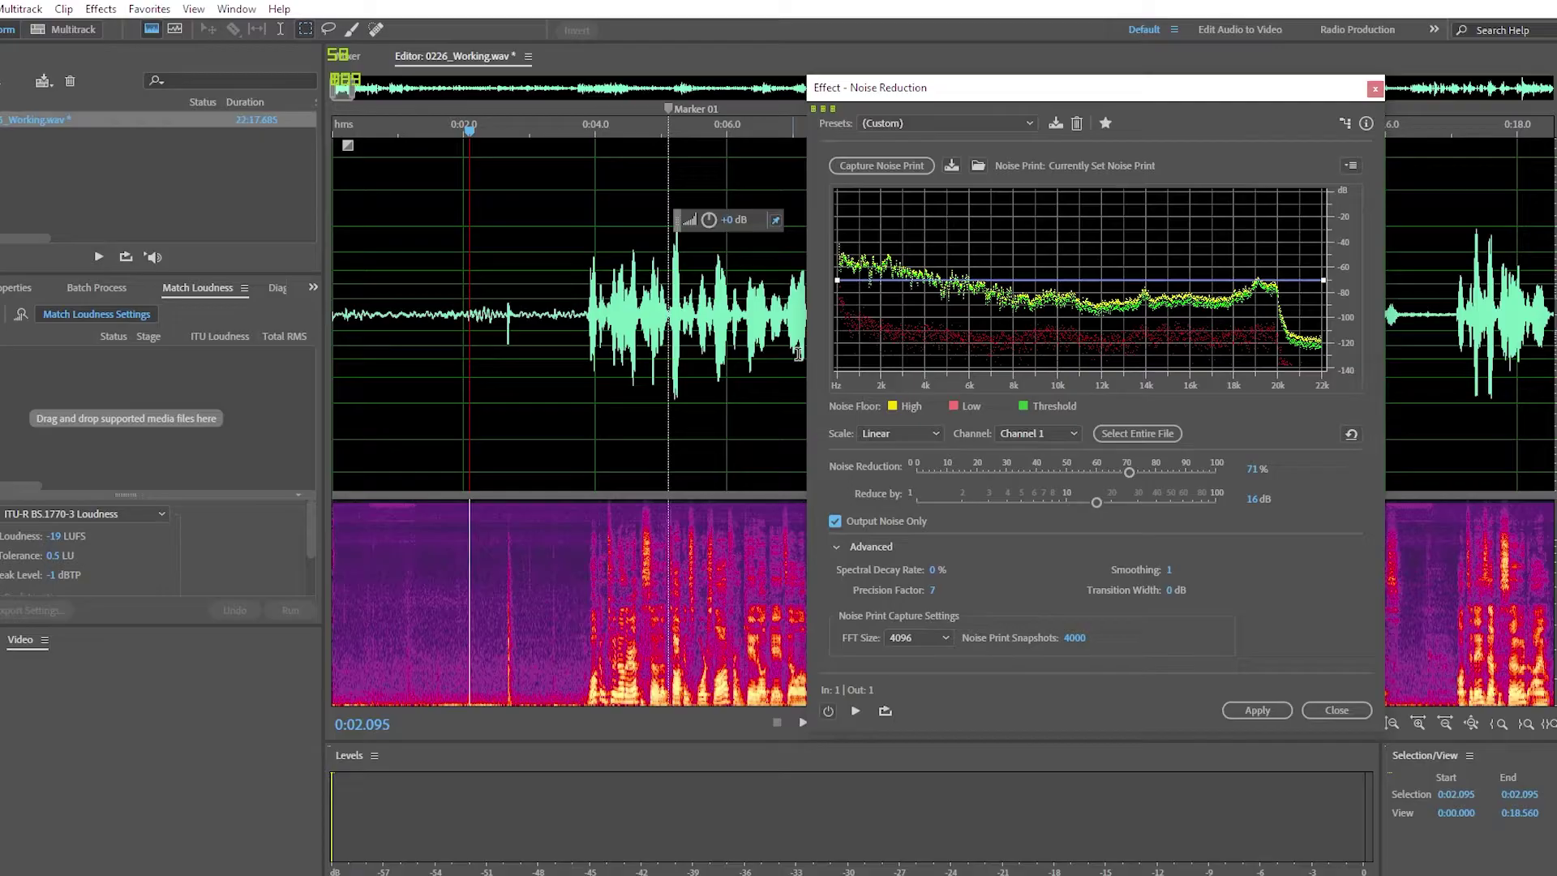
click(463, 324)
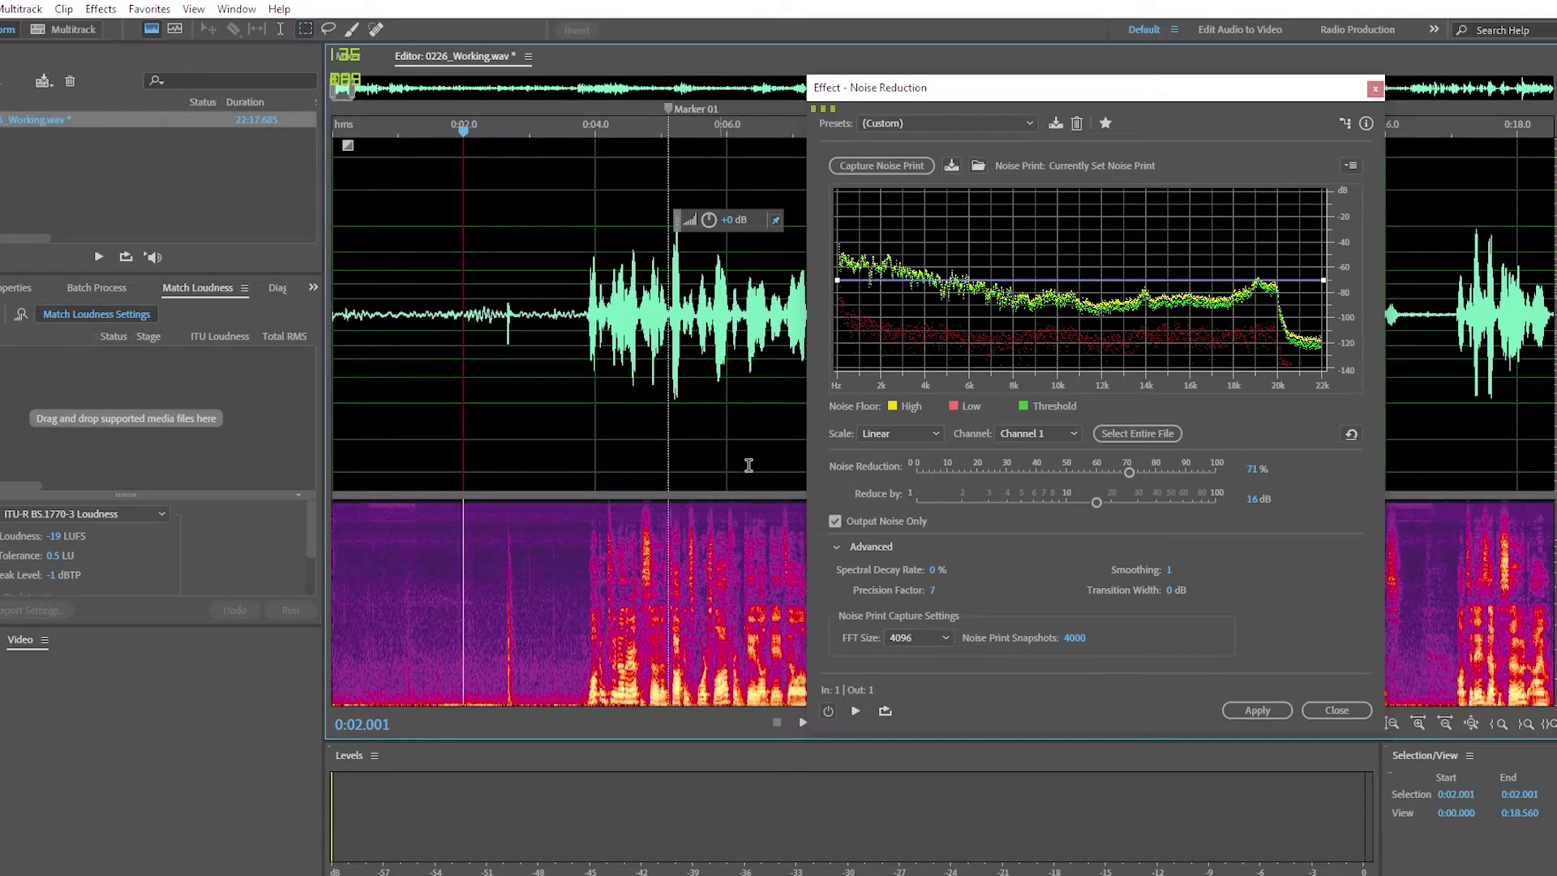
Preview only the removed noise from 2 seconds, then replay it from about 3.9 seconds.
click(828, 711)
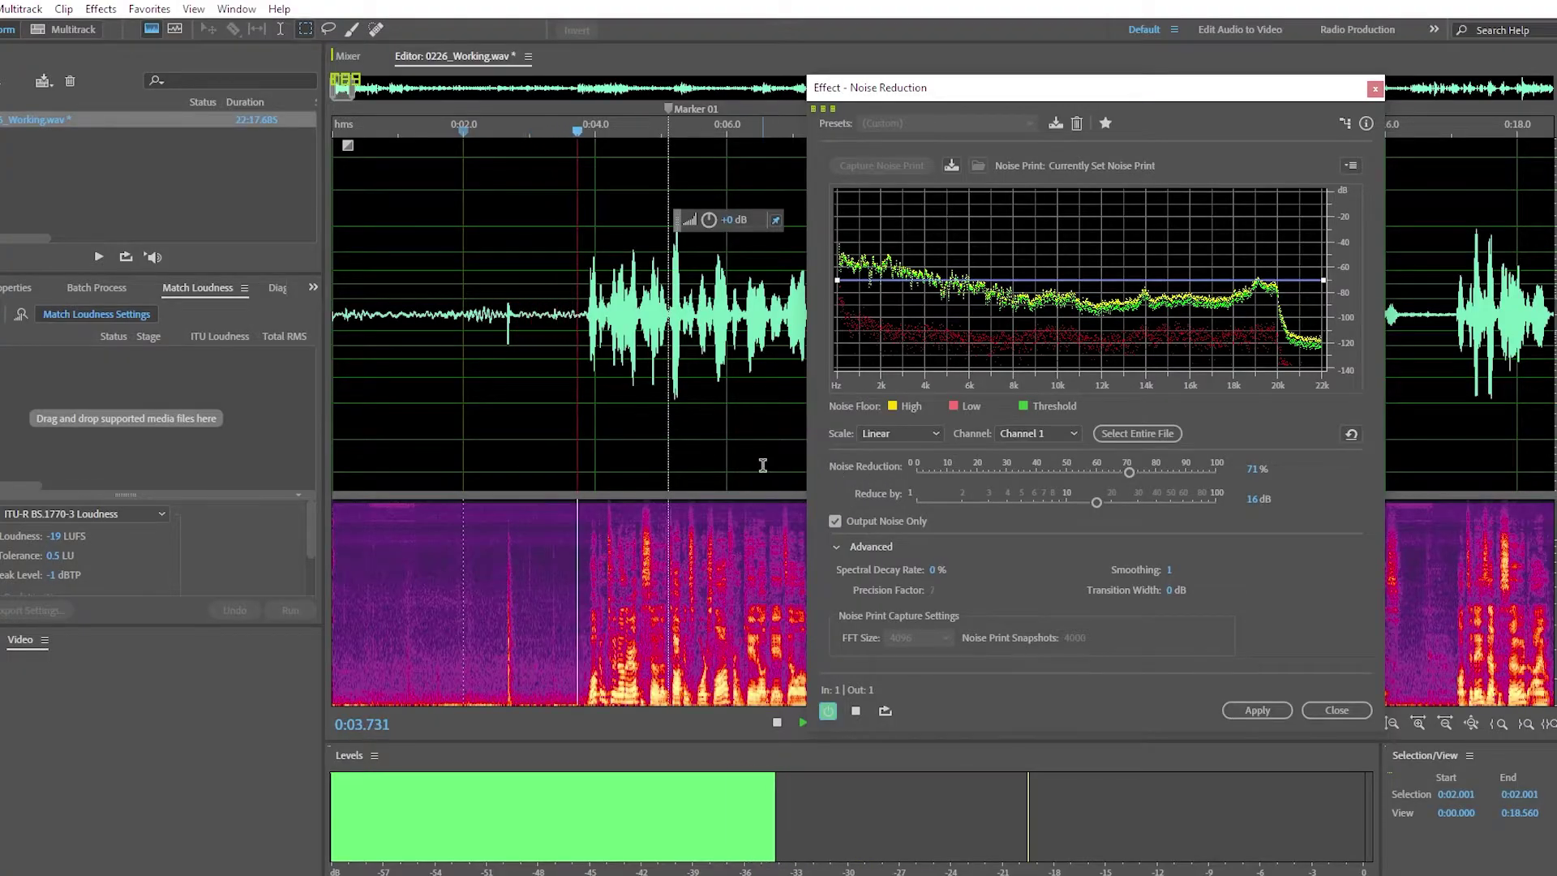
key(space)
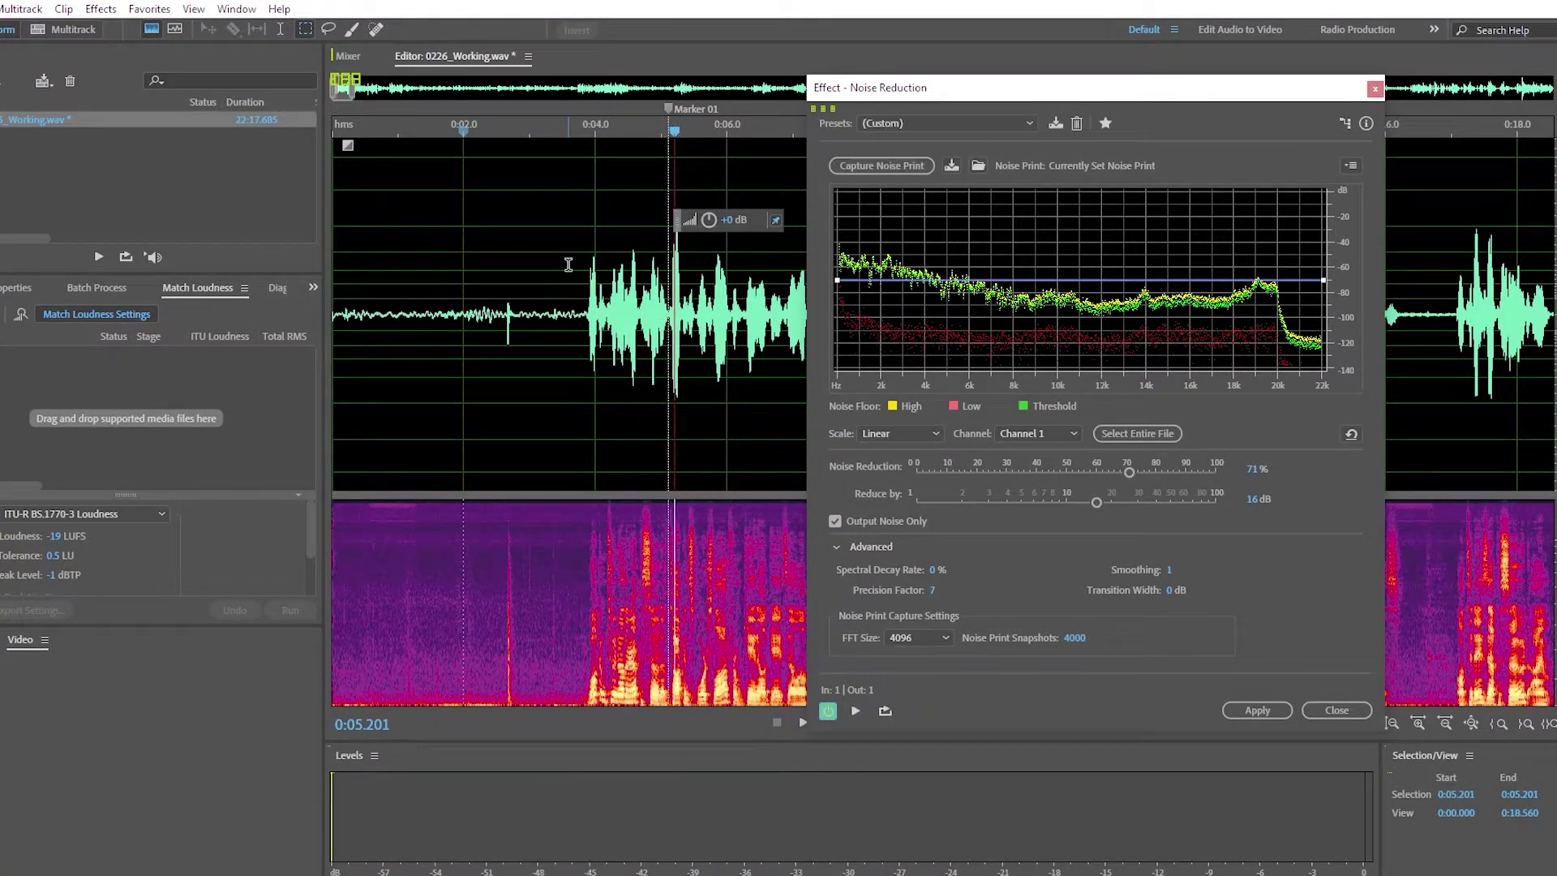
click(590, 138)
key(space)
key(space)
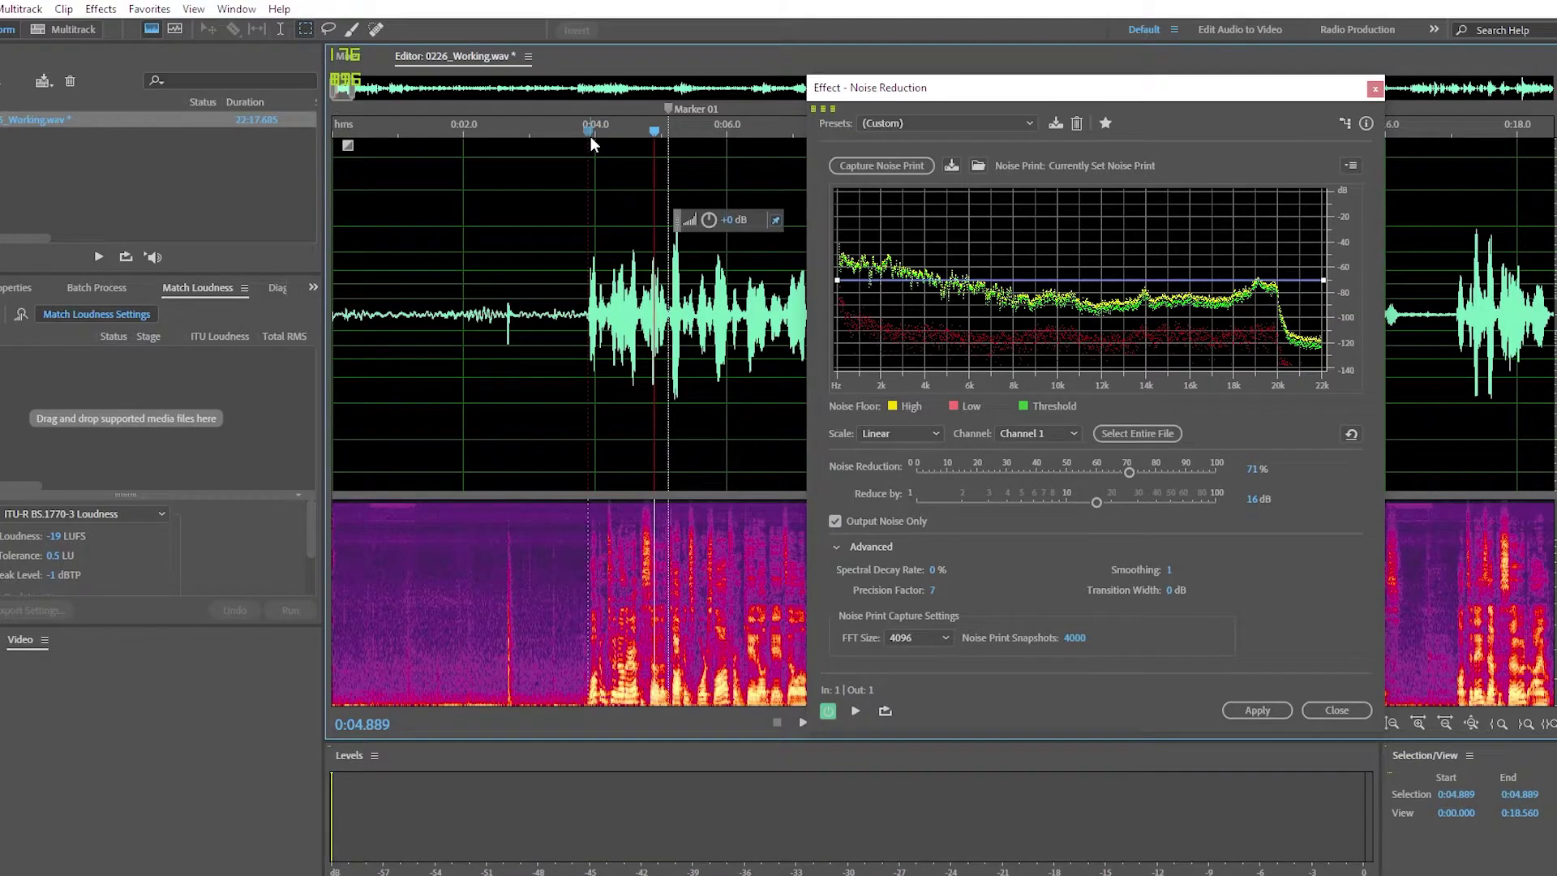
click(591, 138)
key(space)
key(space)
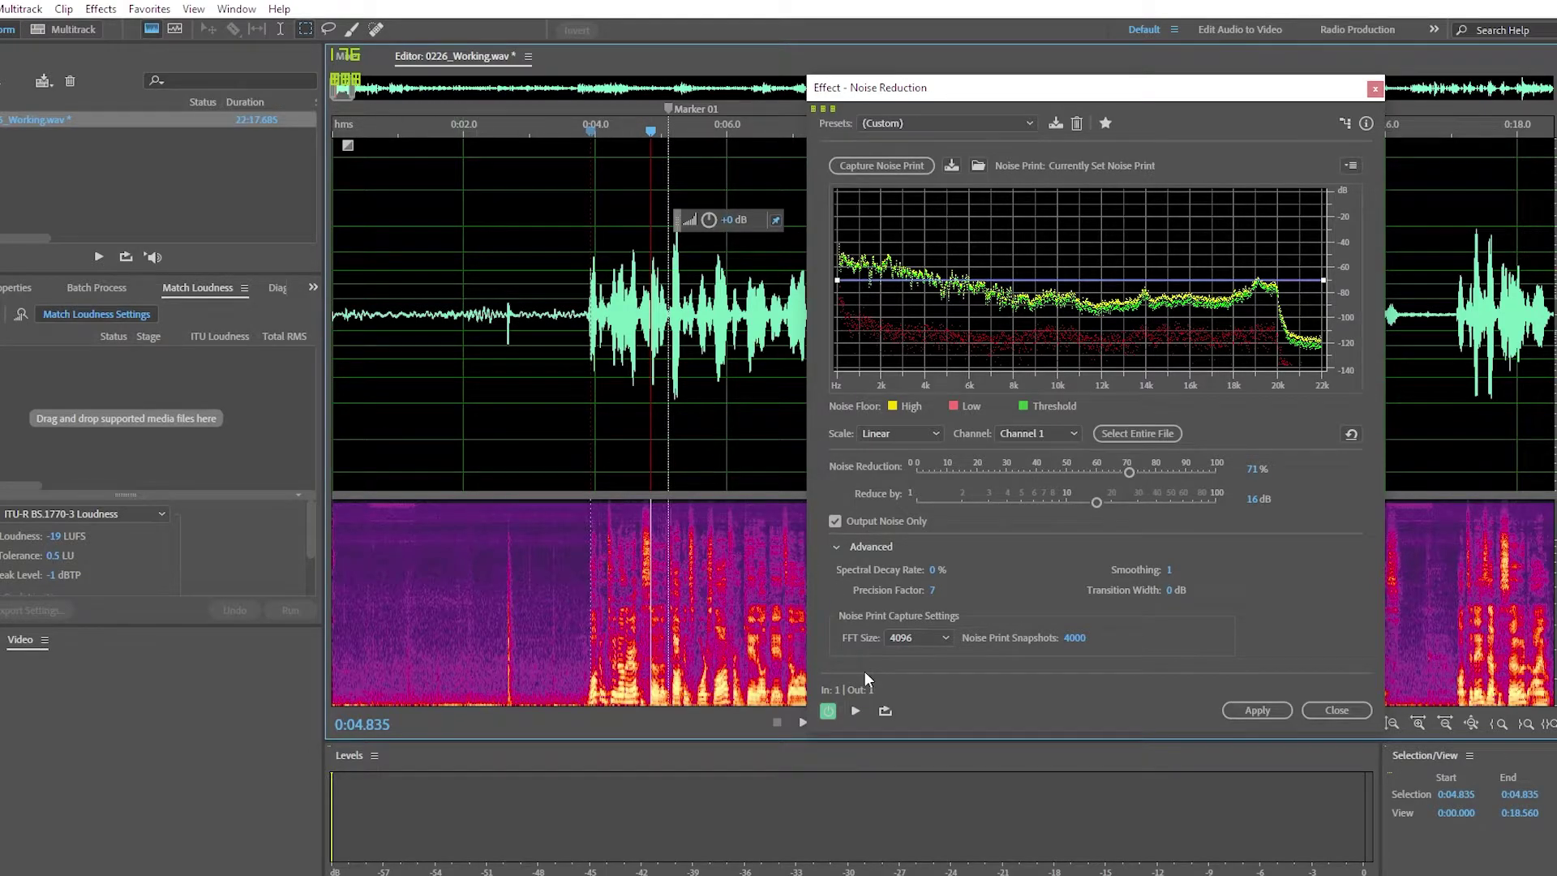
Turn off Output Noise Only and preview the cleaned audio from about 1.4 seconds.
click(835, 522)
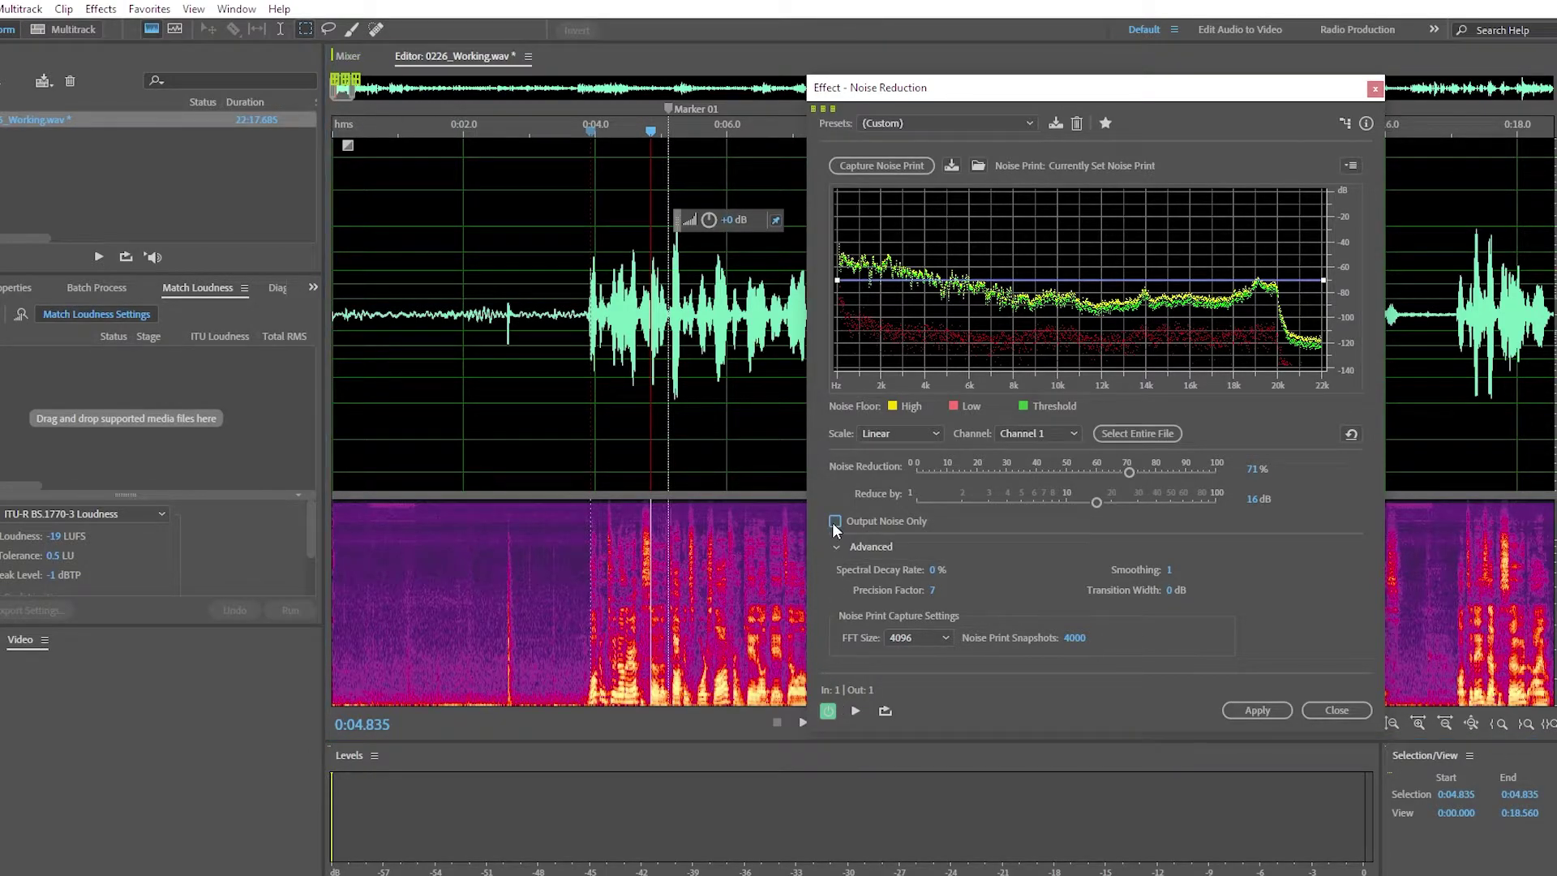
click(427, 130)
key(space)
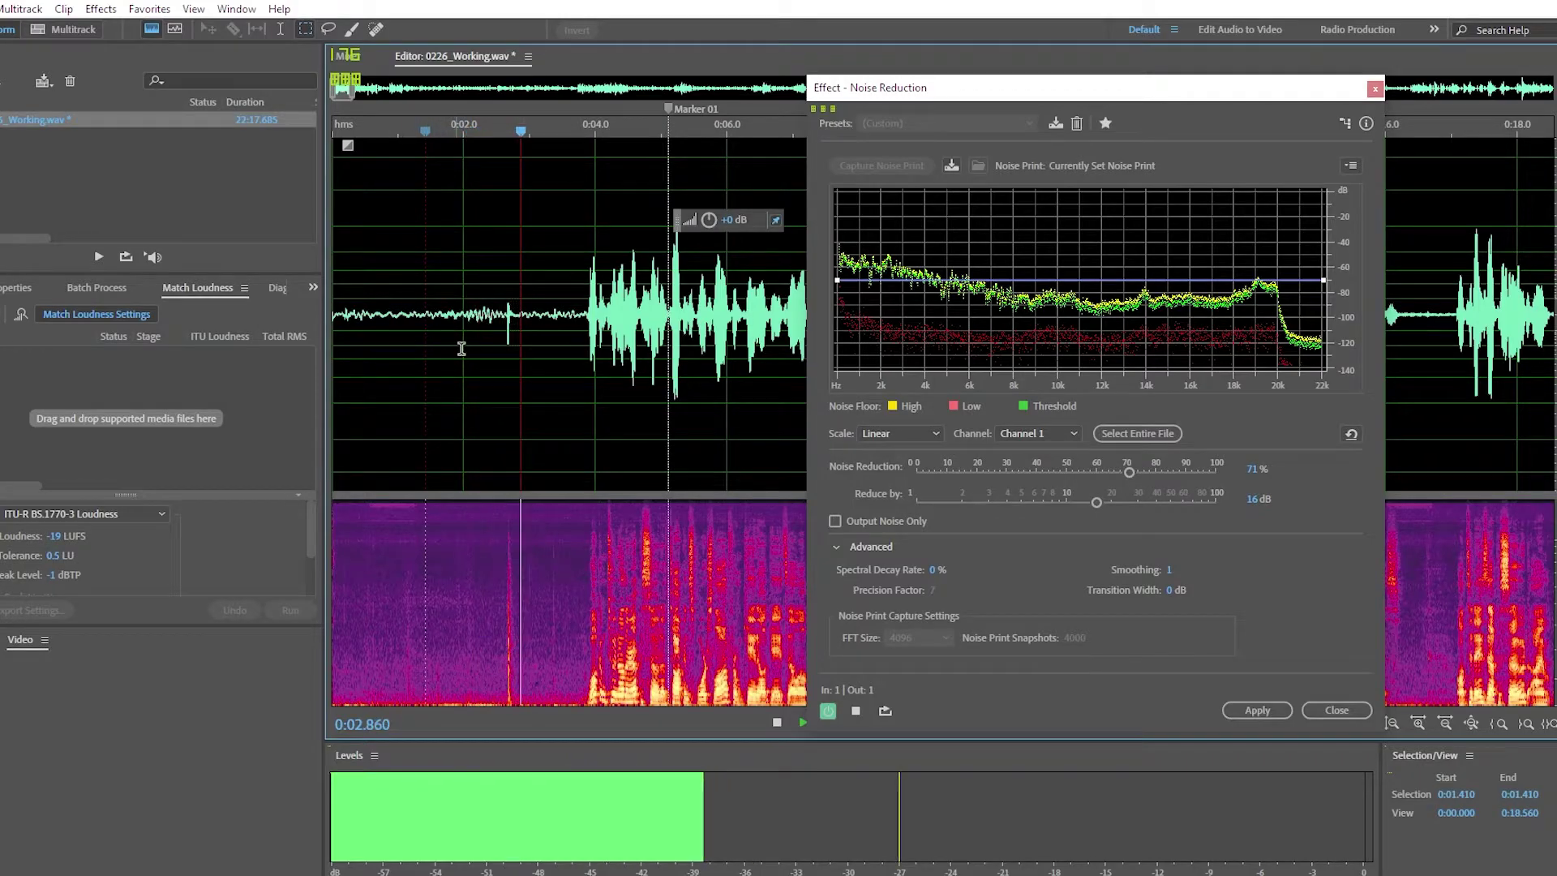
key(space)
Replay the cleaned preview from 1.75 seconds, then select a tiny range at about 3.25 seconds.
click(448, 149)
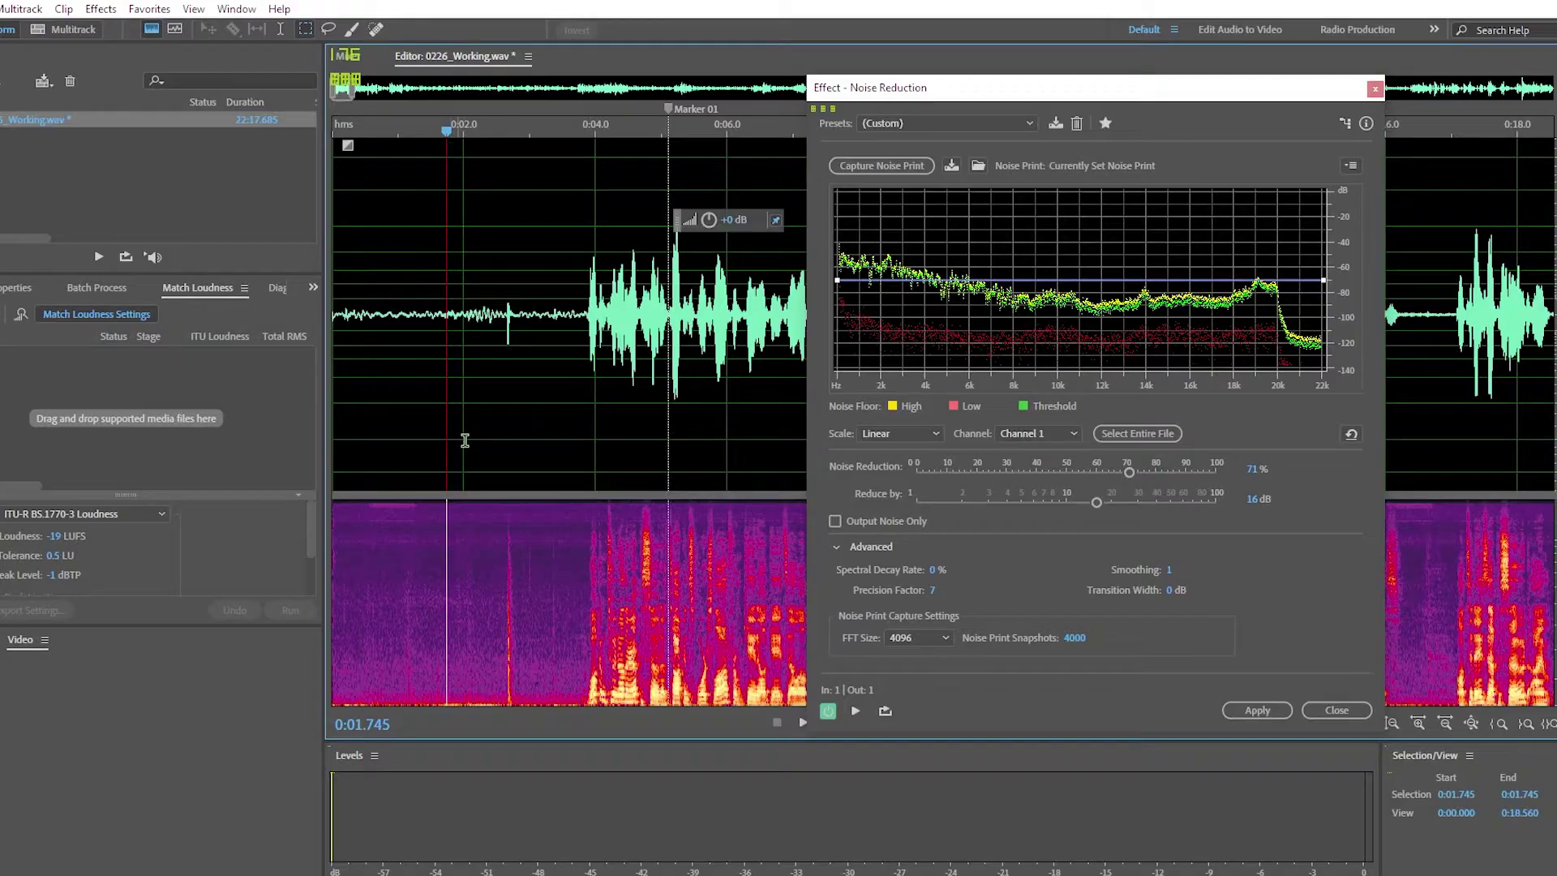
key(space)
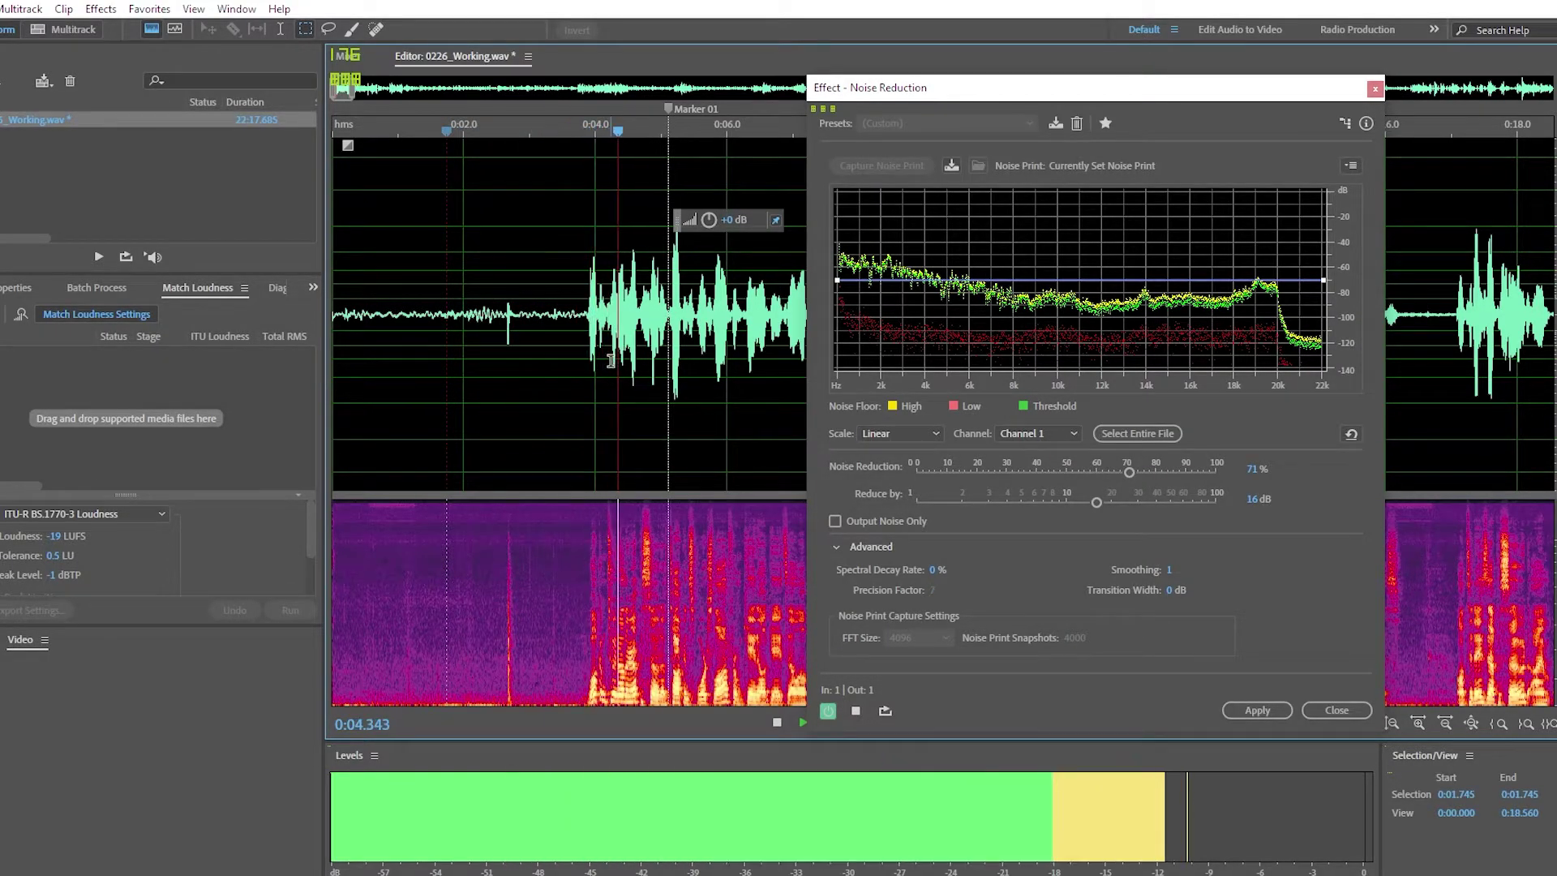
key(space)
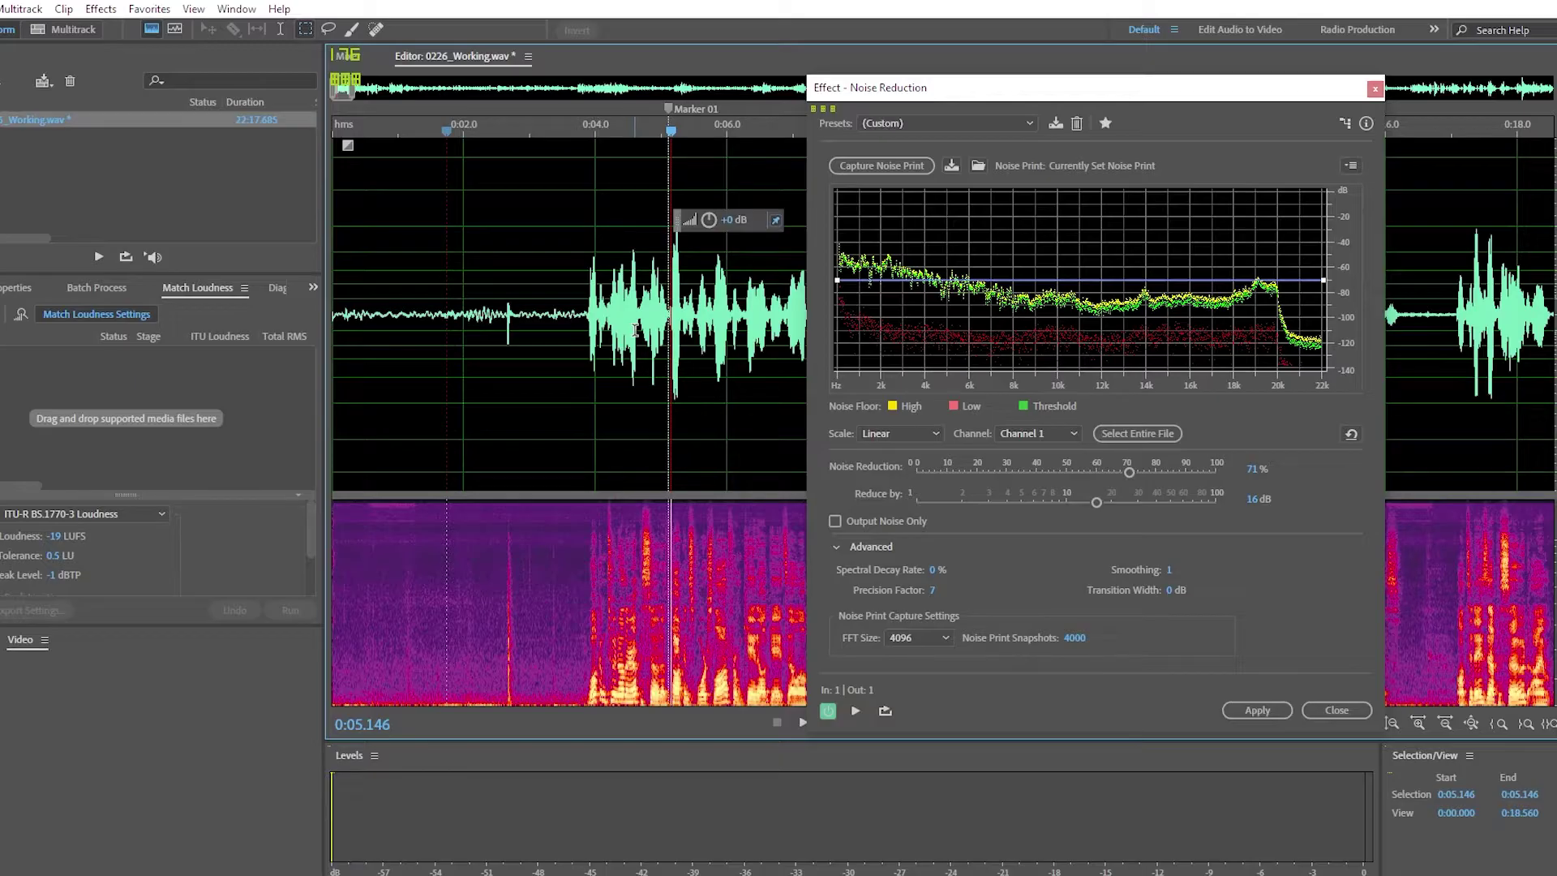
drag(546, 329, 551, 329)
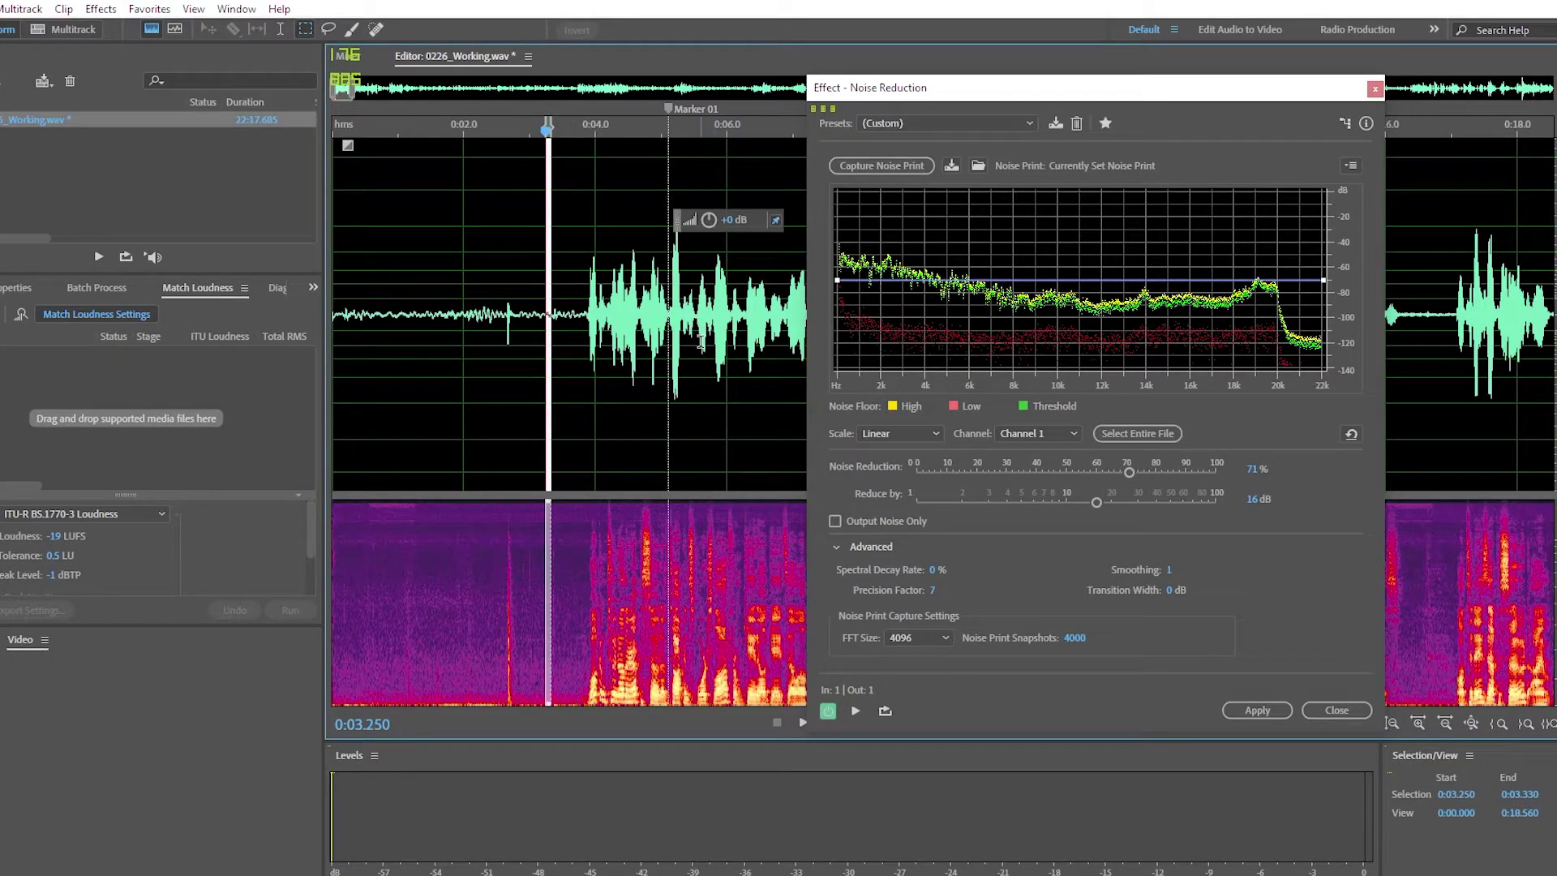
Mark a short range around the waveform spike near 3.4 seconds.
click(559, 335)
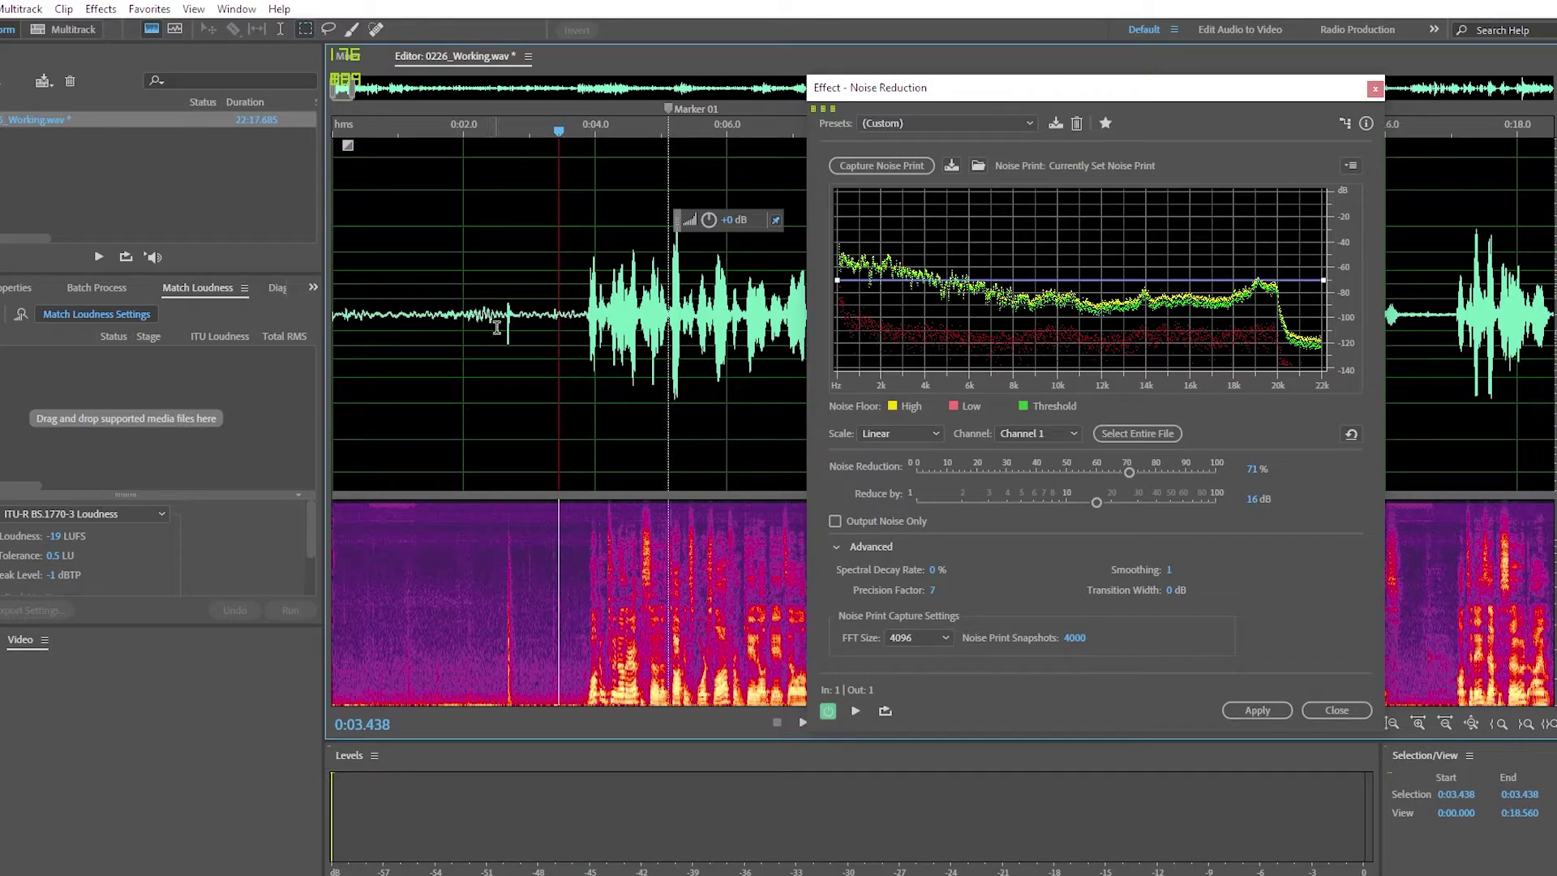
drag(498, 324, 523, 332)
click(576, 404)
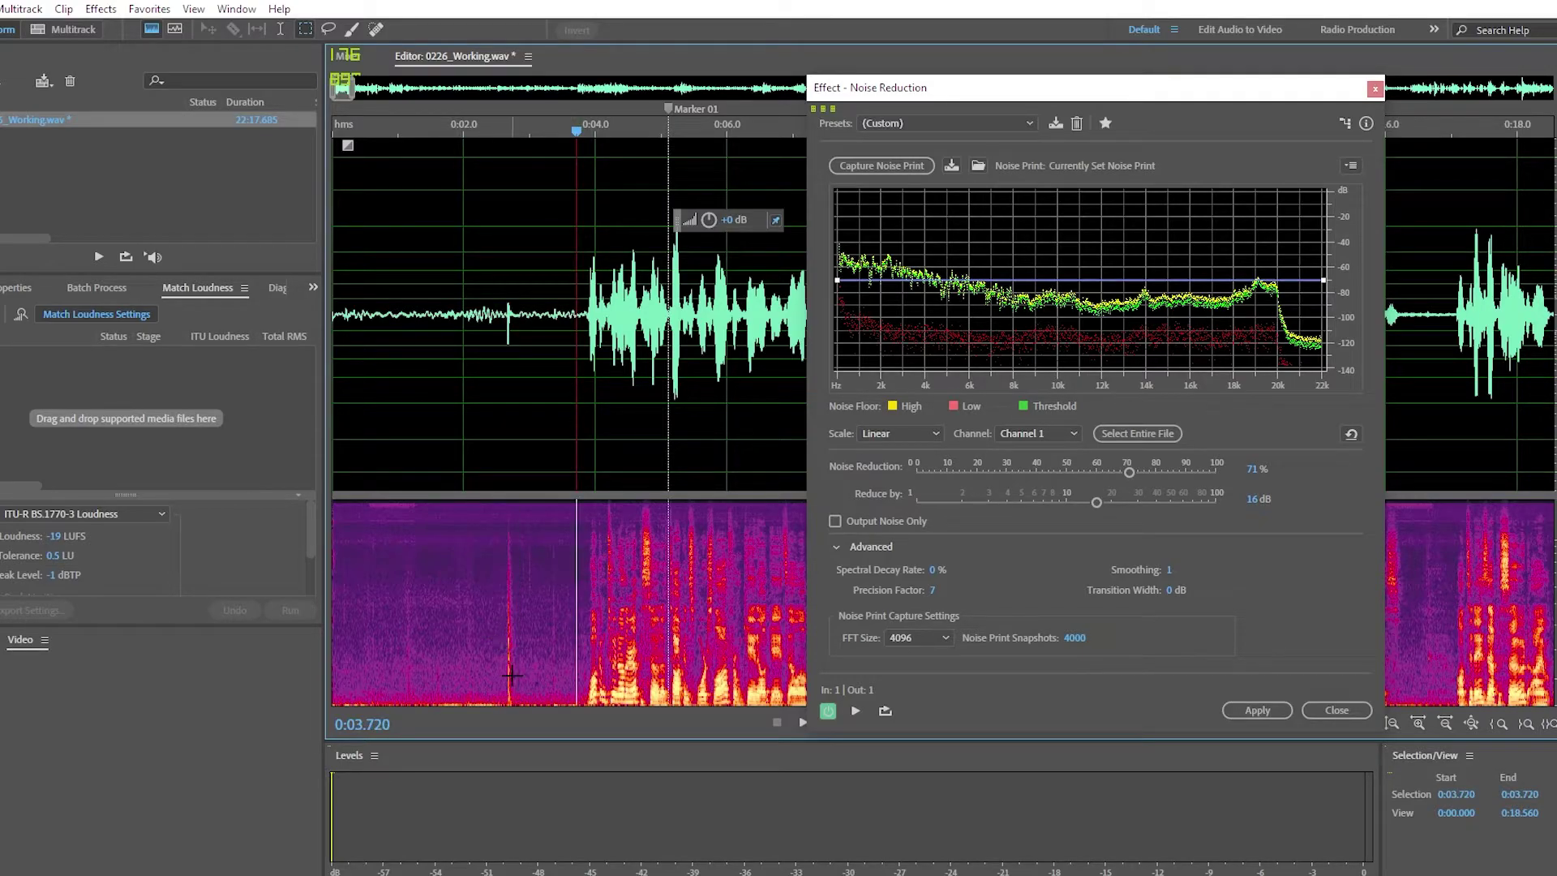
drag(505, 299, 524, 307)
Preview the noise reduction from about 1.37 seconds, then select the first 3.263 seconds.
click(438, 332)
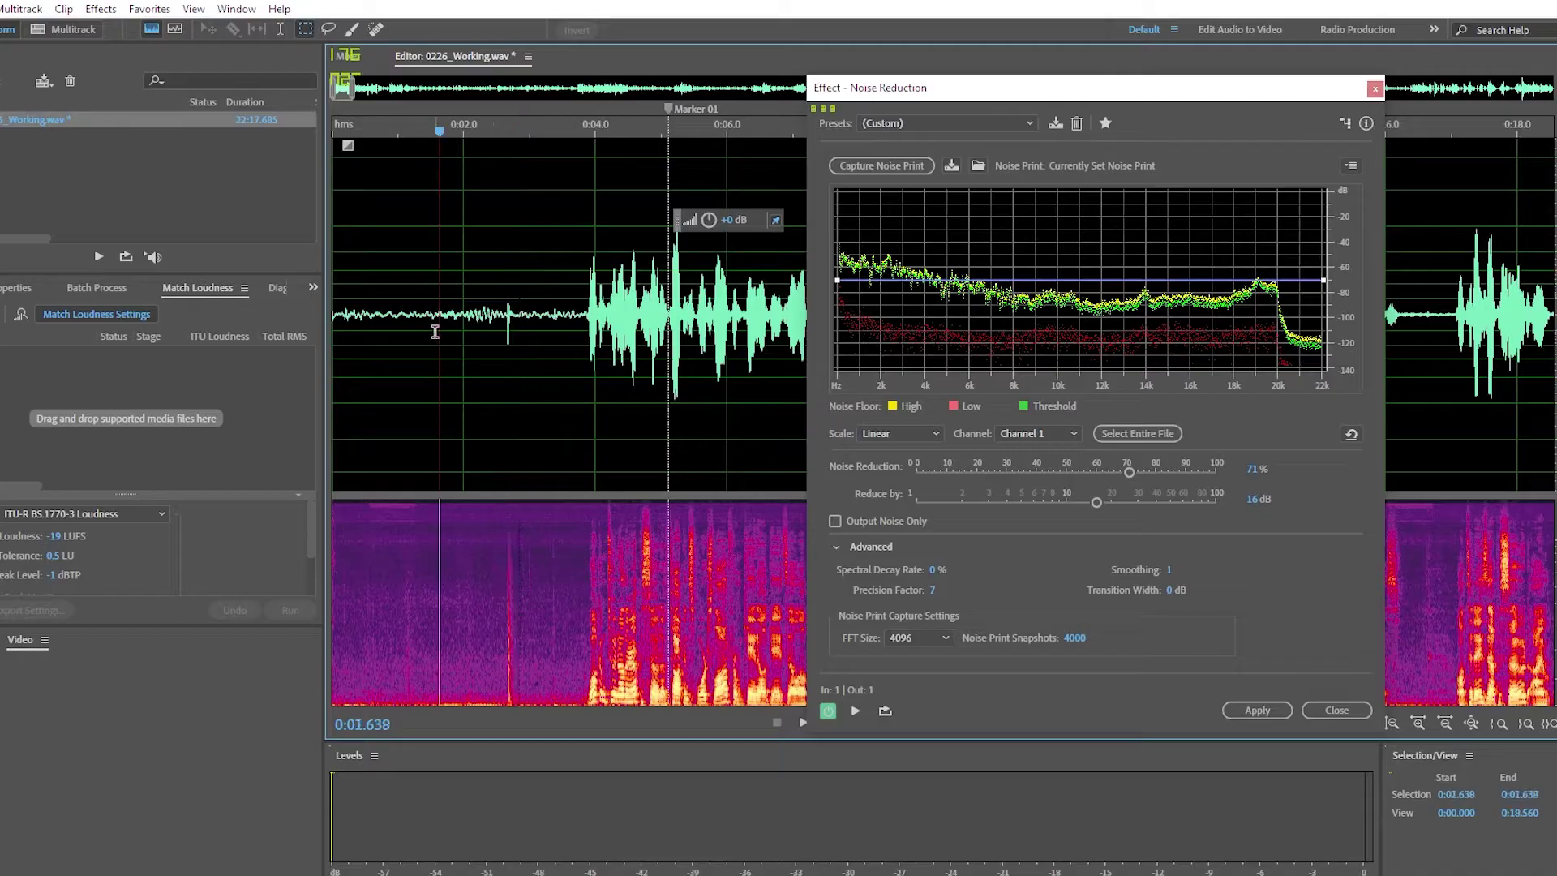
click(393, 320)
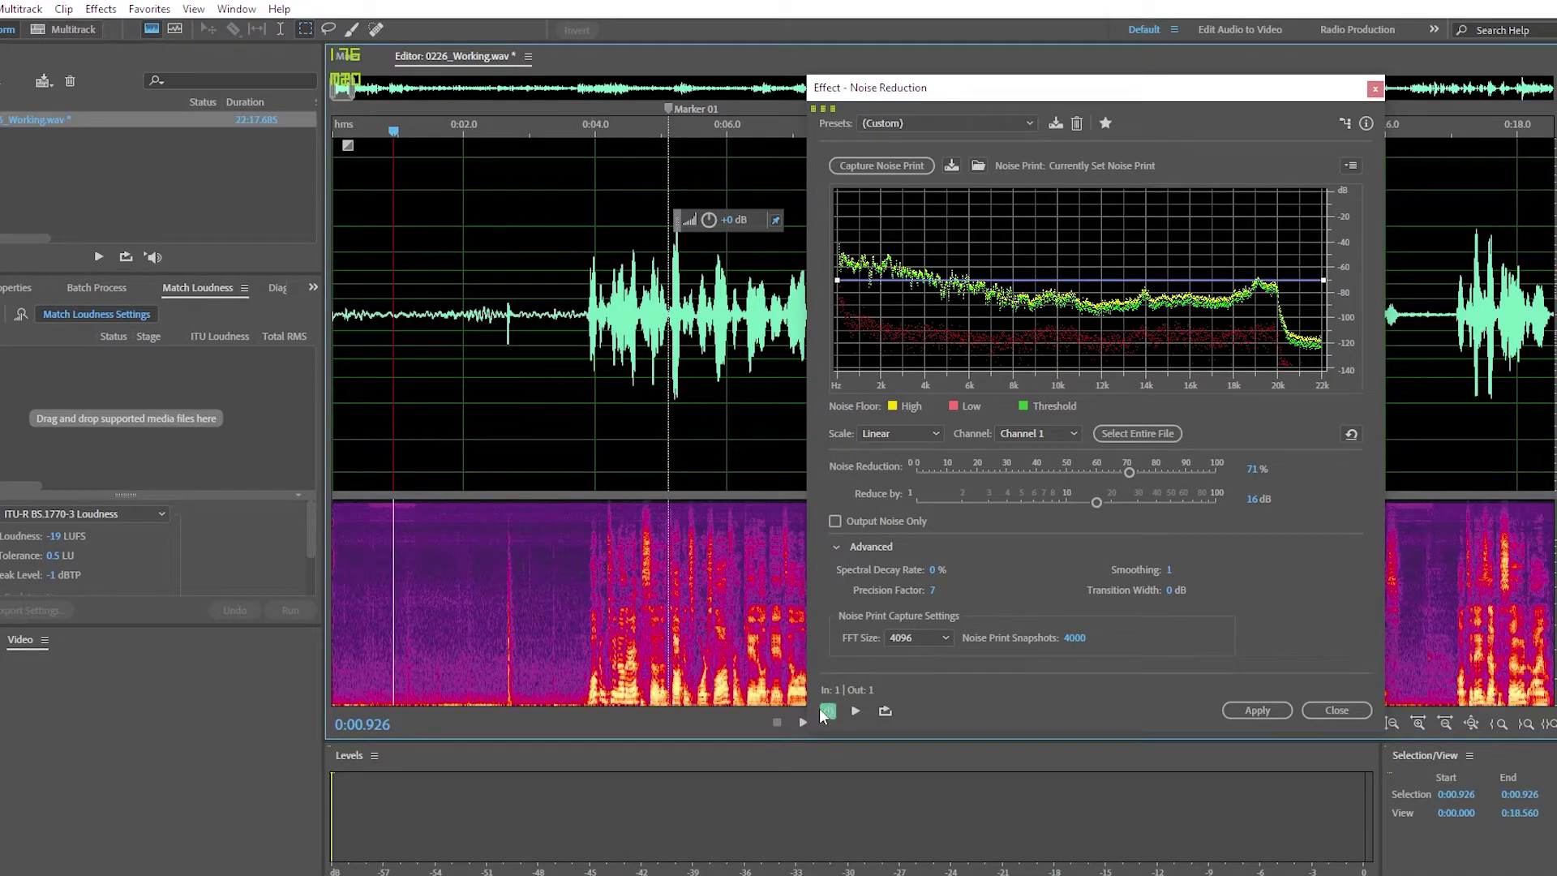
click(422, 321)
key(space)
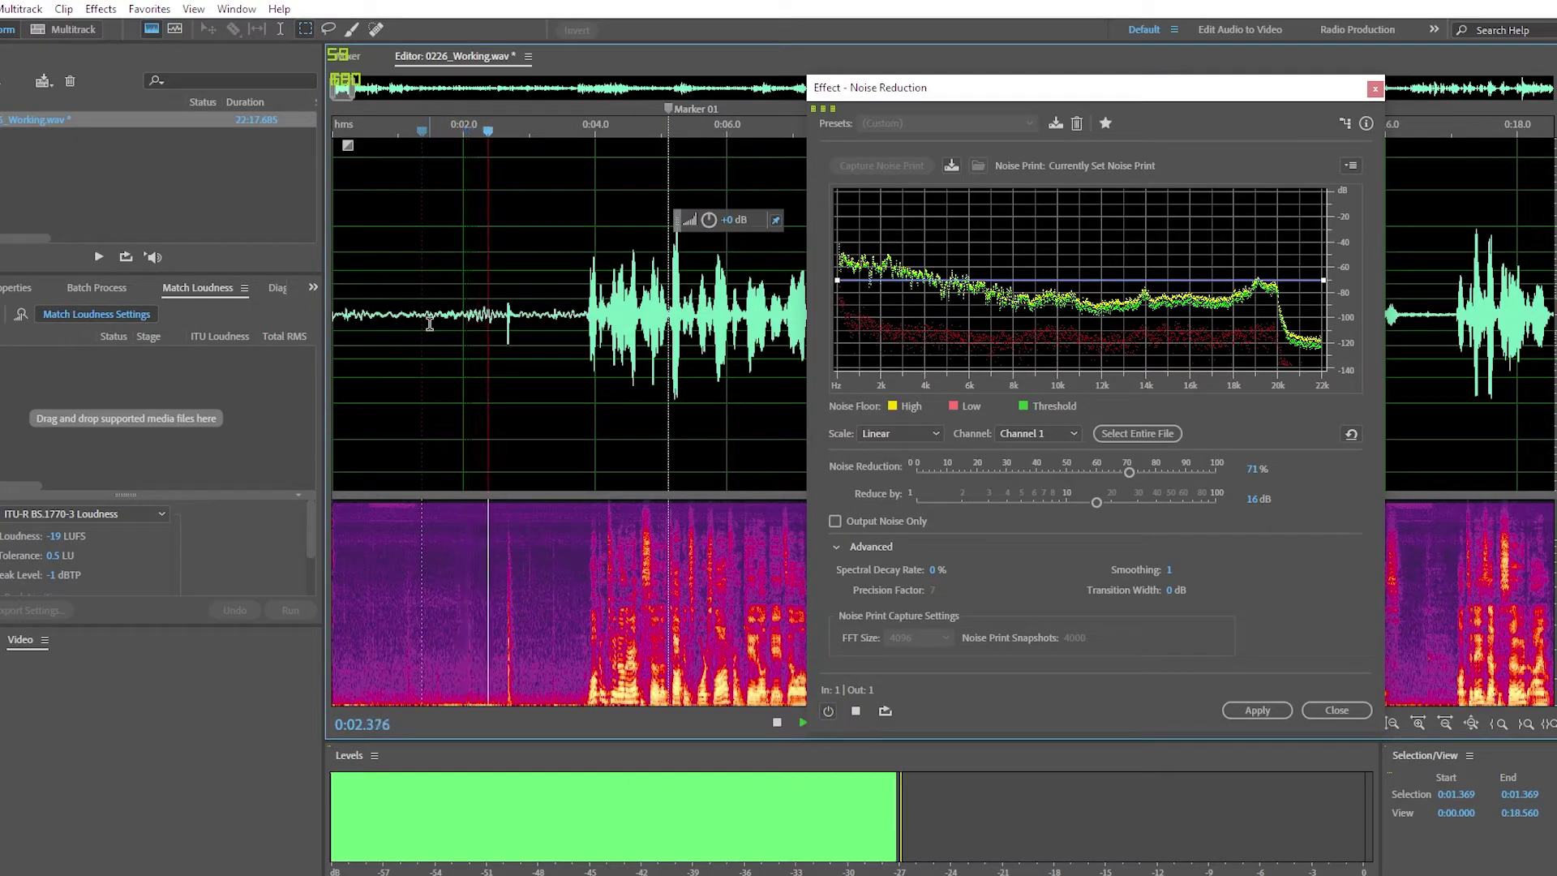
key(space)
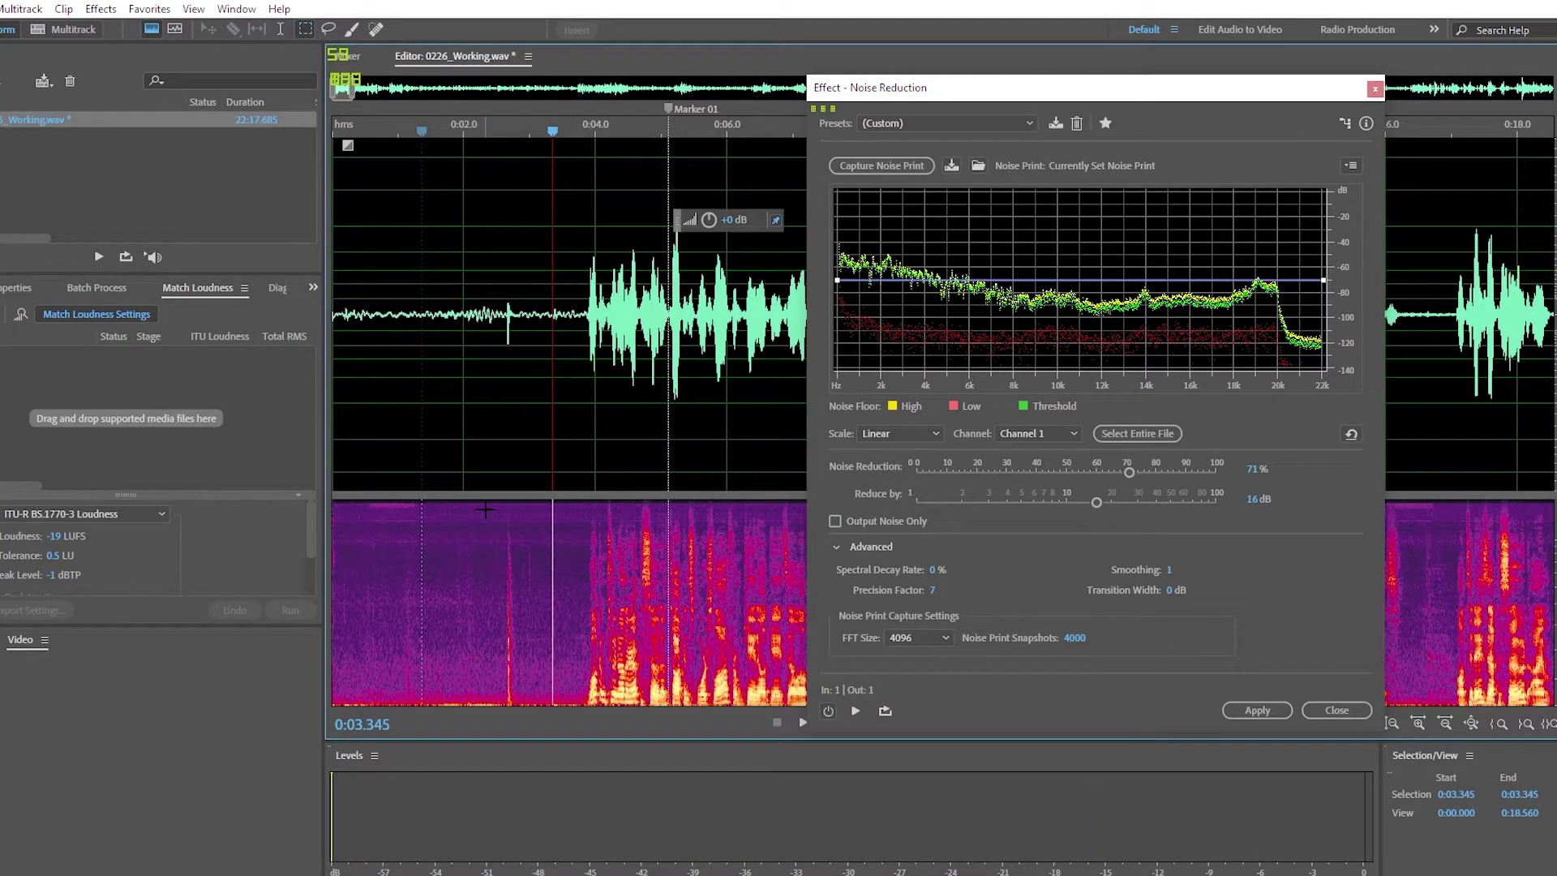
drag(546, 329, 277, 336)
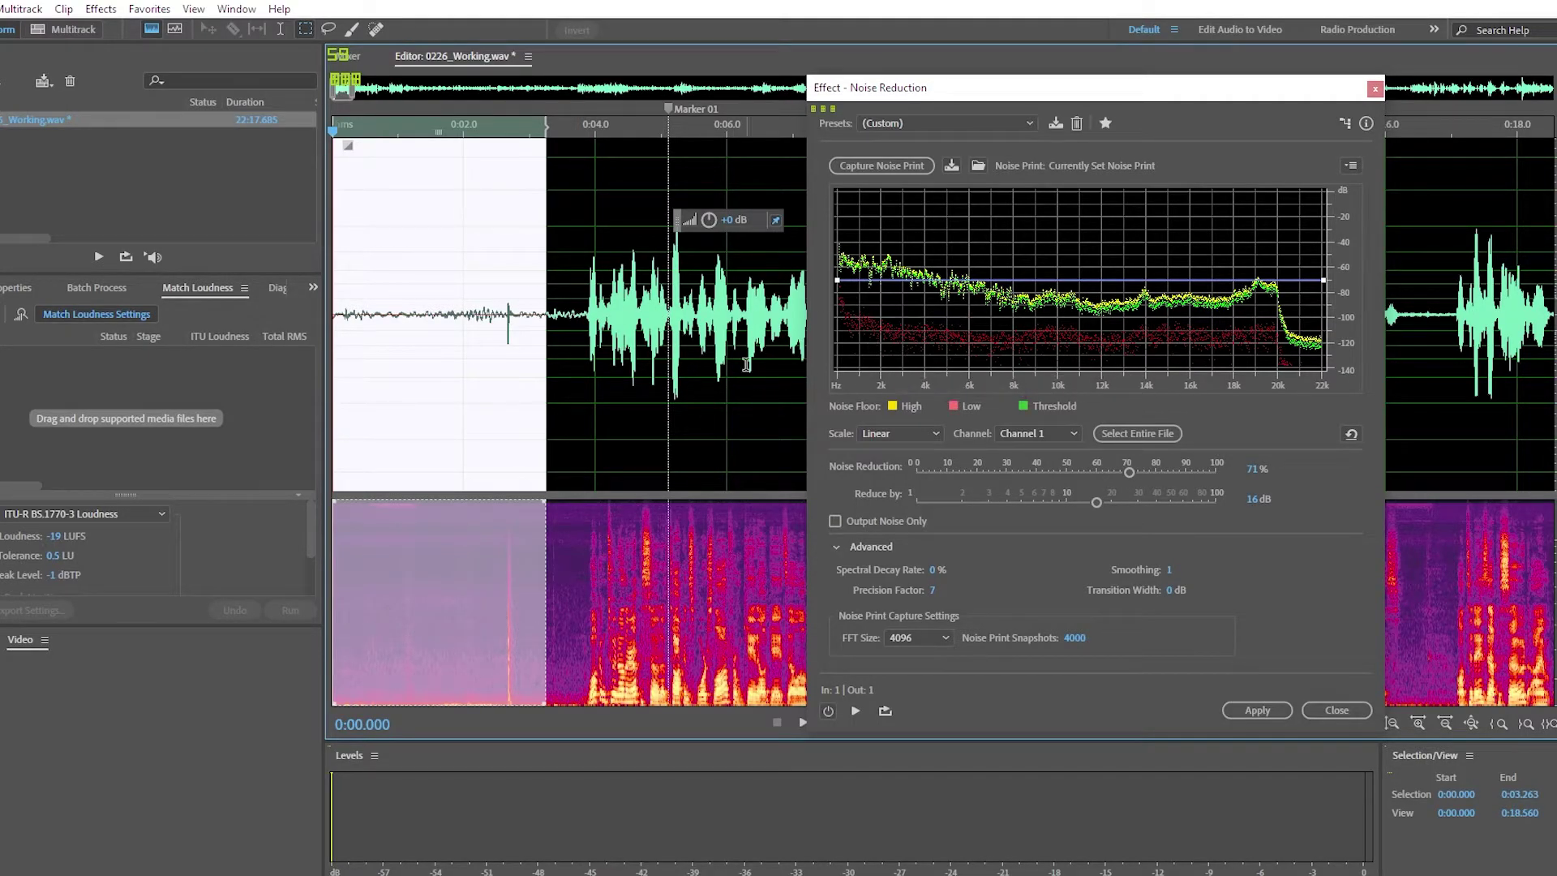
Select only 0:00.000–0:02.430 of hiss and capture a noise print from it.
click(510, 431)
drag(492, 340, 235, 328)
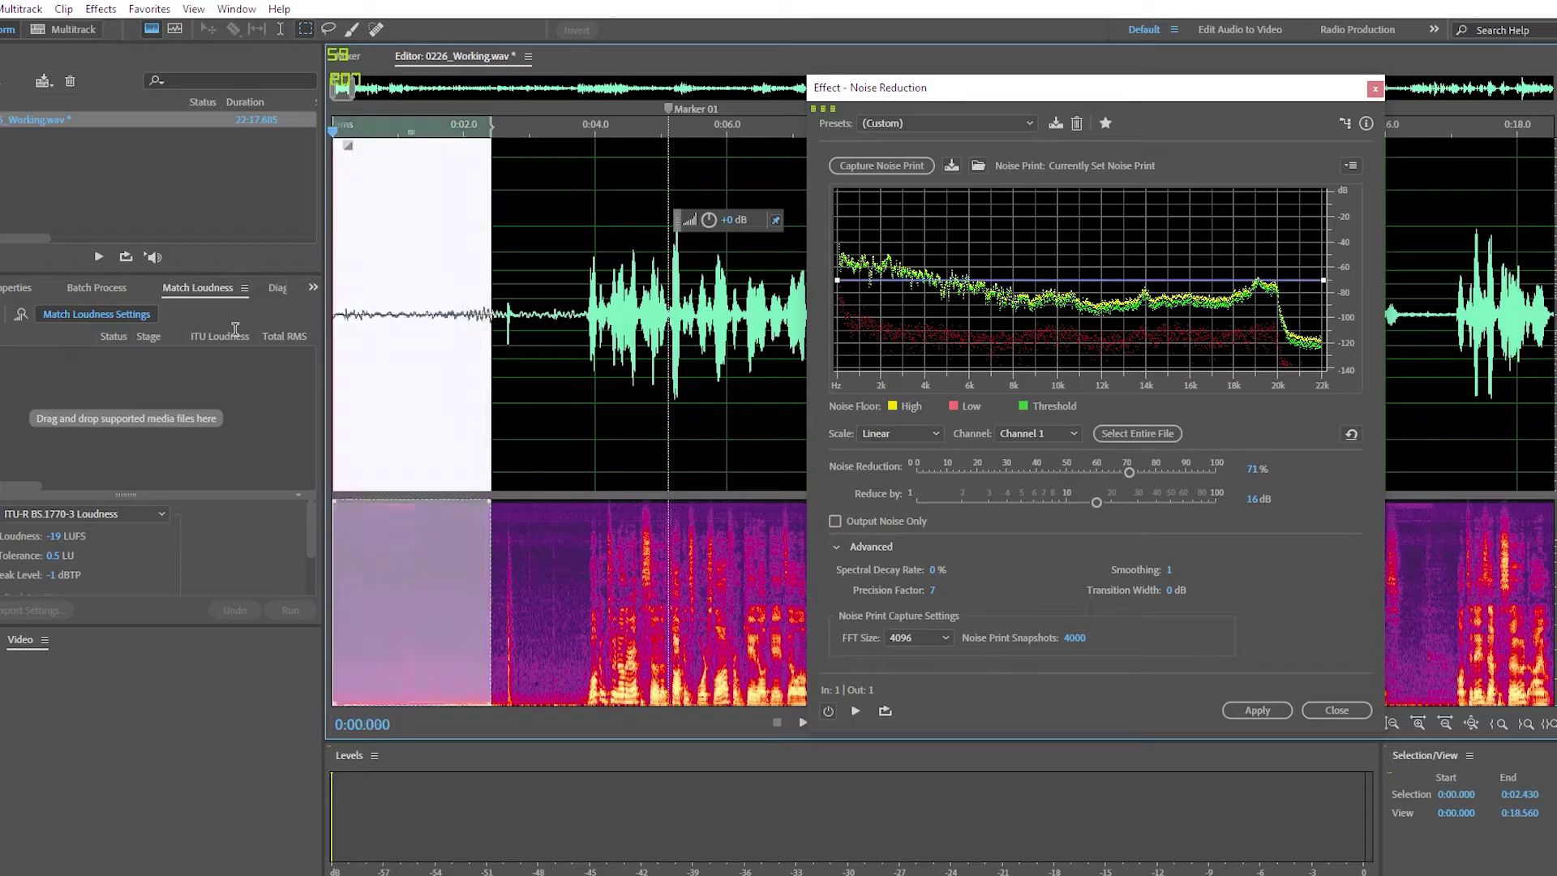
right_click(406, 309)
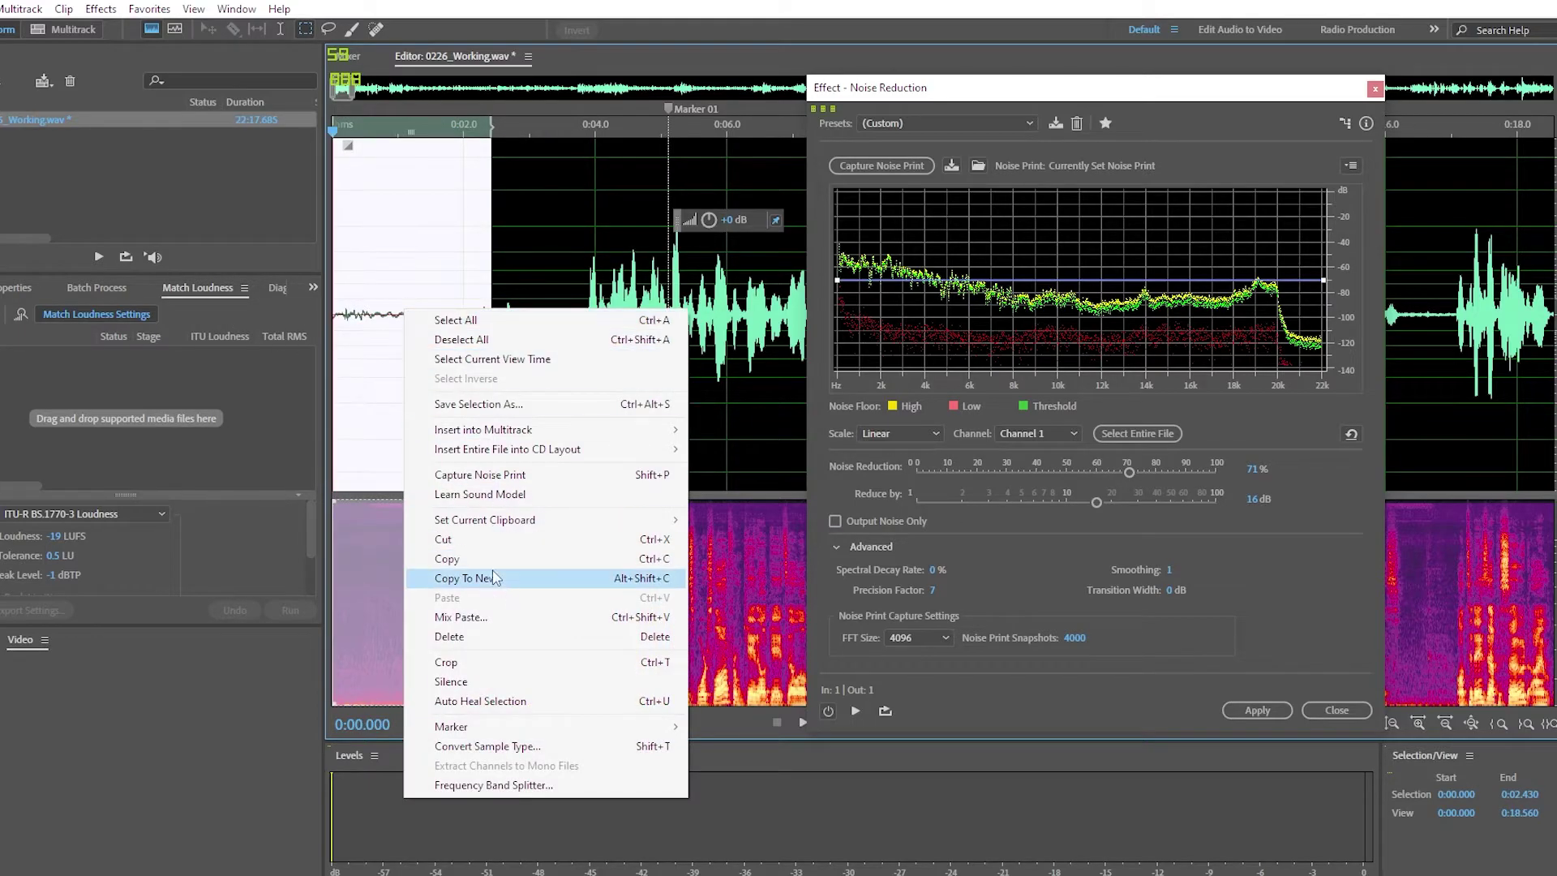
click(492, 477)
Preview the new noise reduction from about 0.6 seconds, jumping ahead to 2.2 seconds.
click(373, 349)
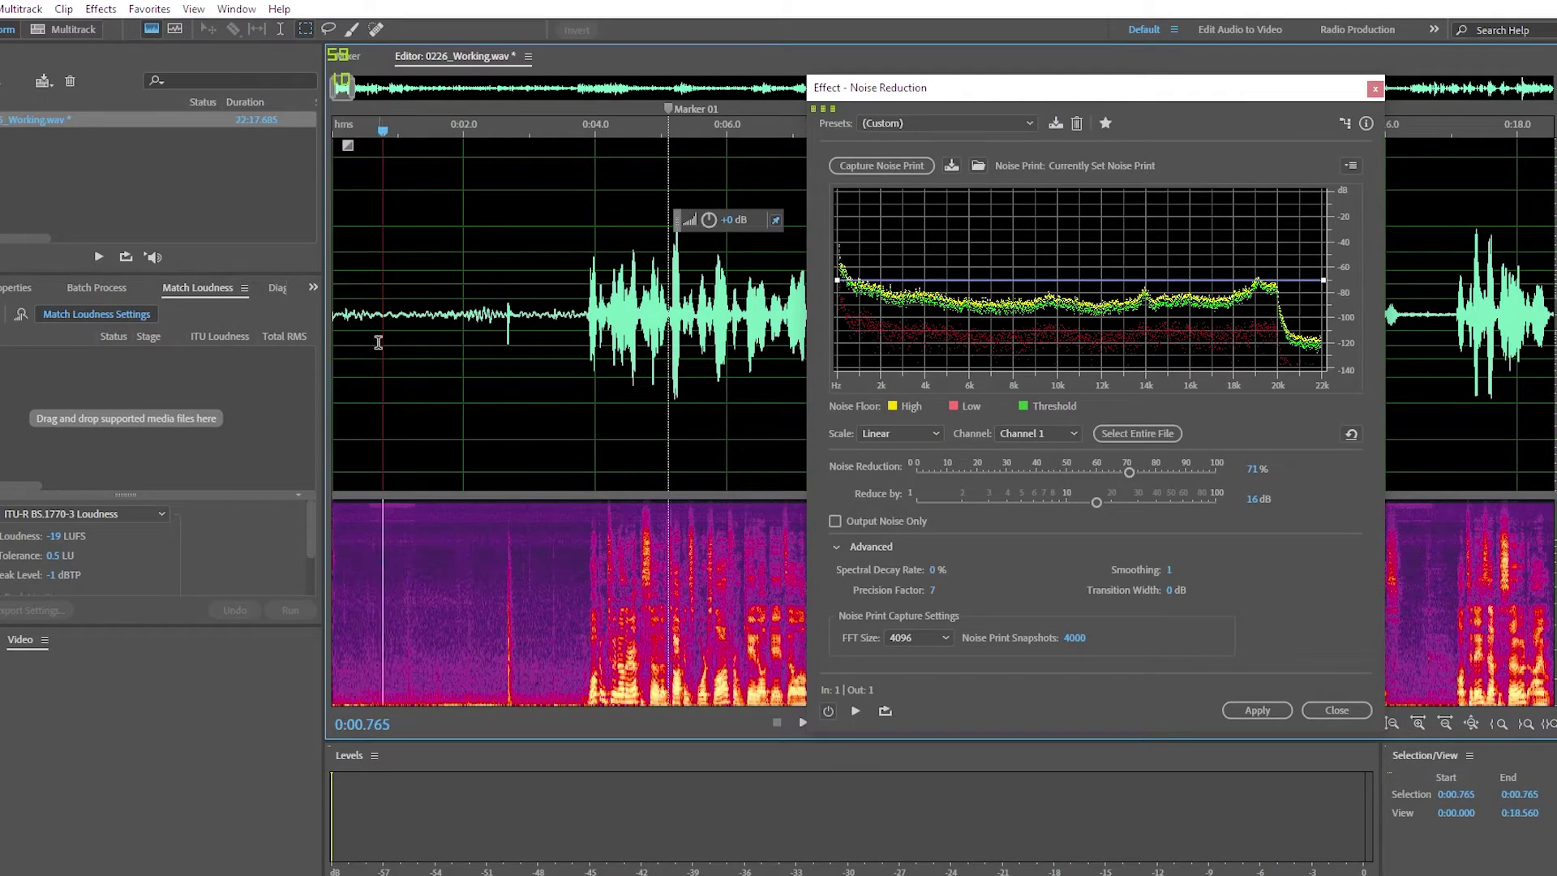
key(space)
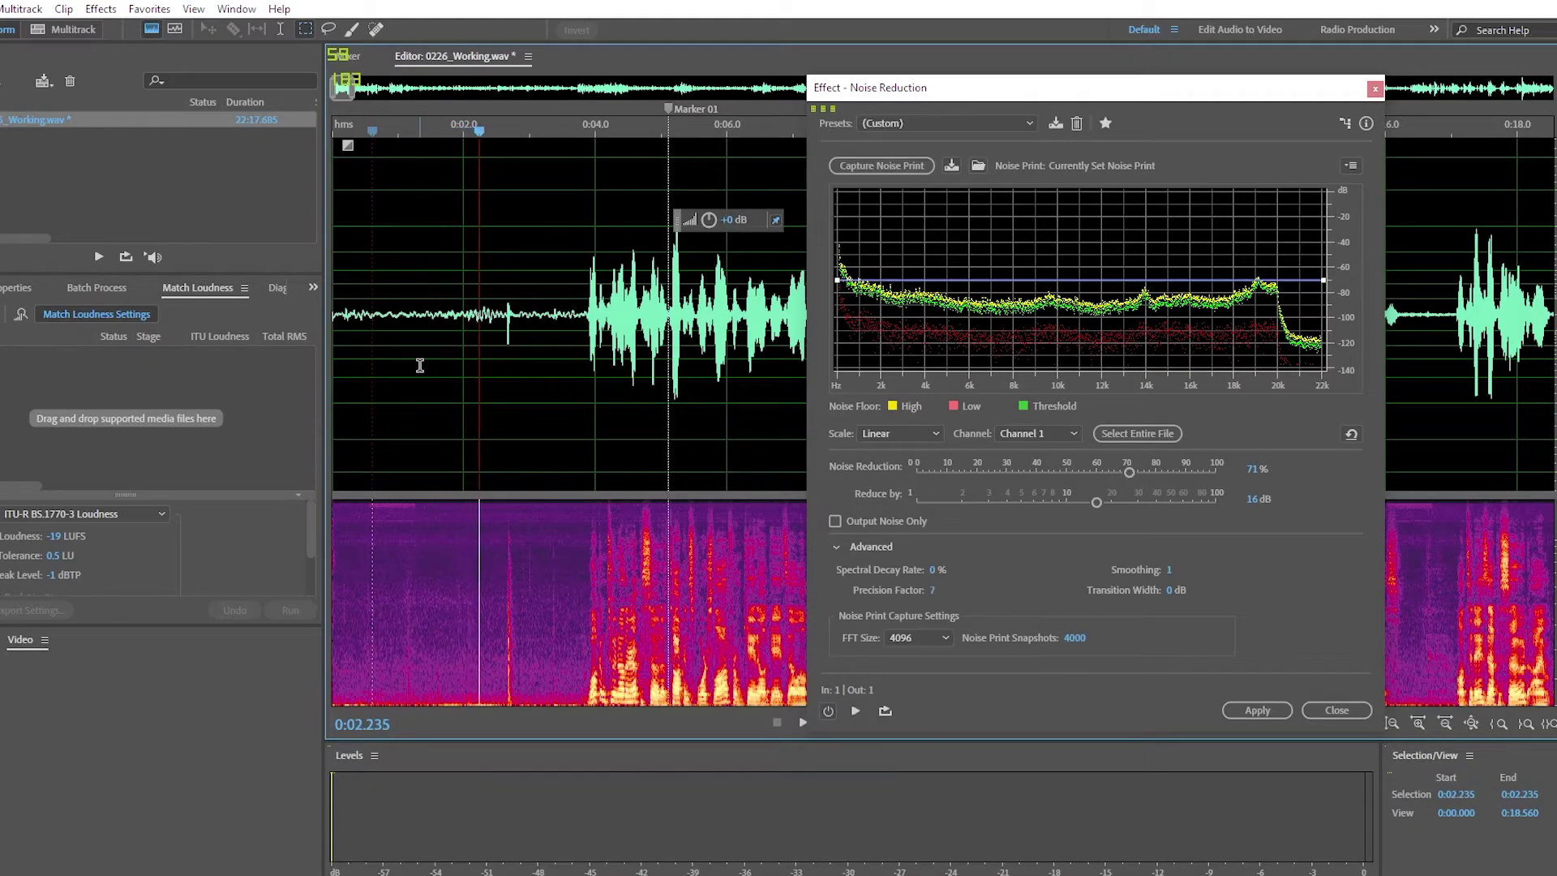
click(389, 326)
click(479, 332)
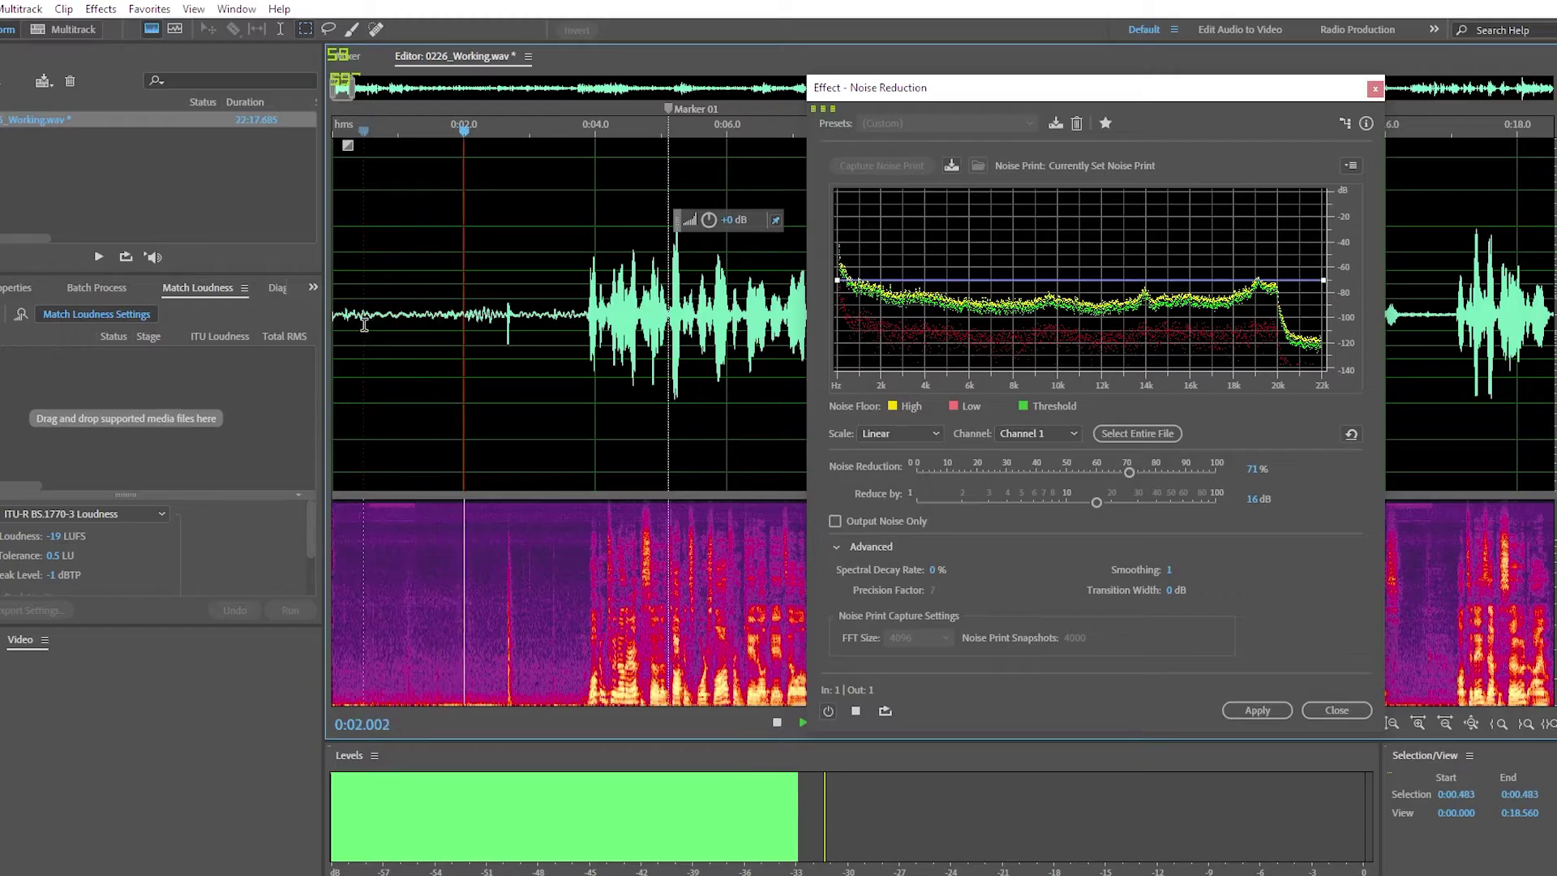
Preview the cleaned voice from 3.285 seconds and again from 1.6 seconds.
key(space)
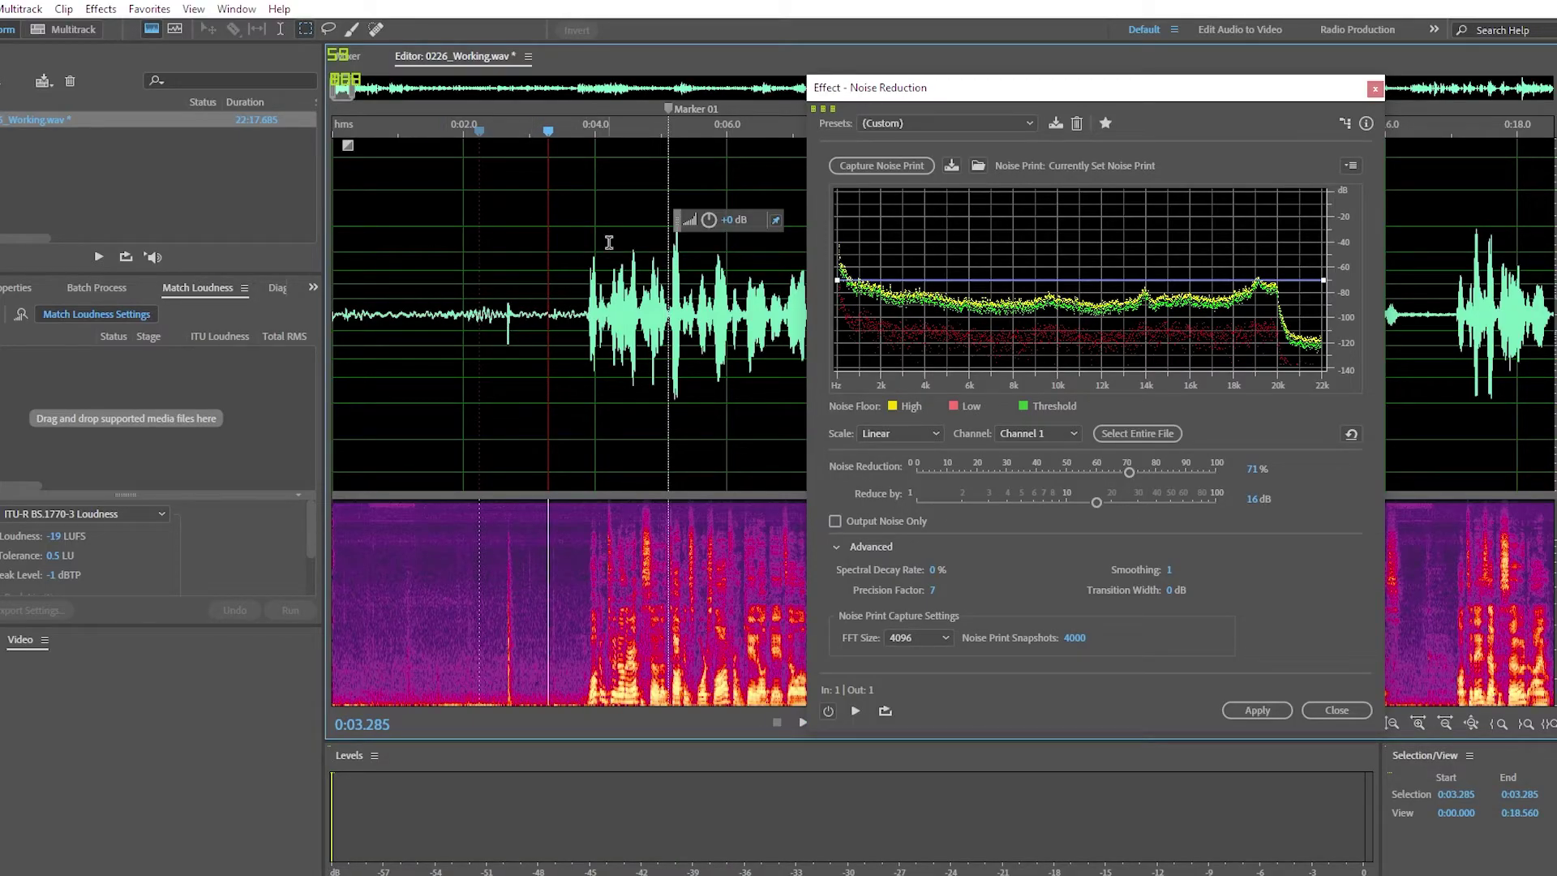
key(space)
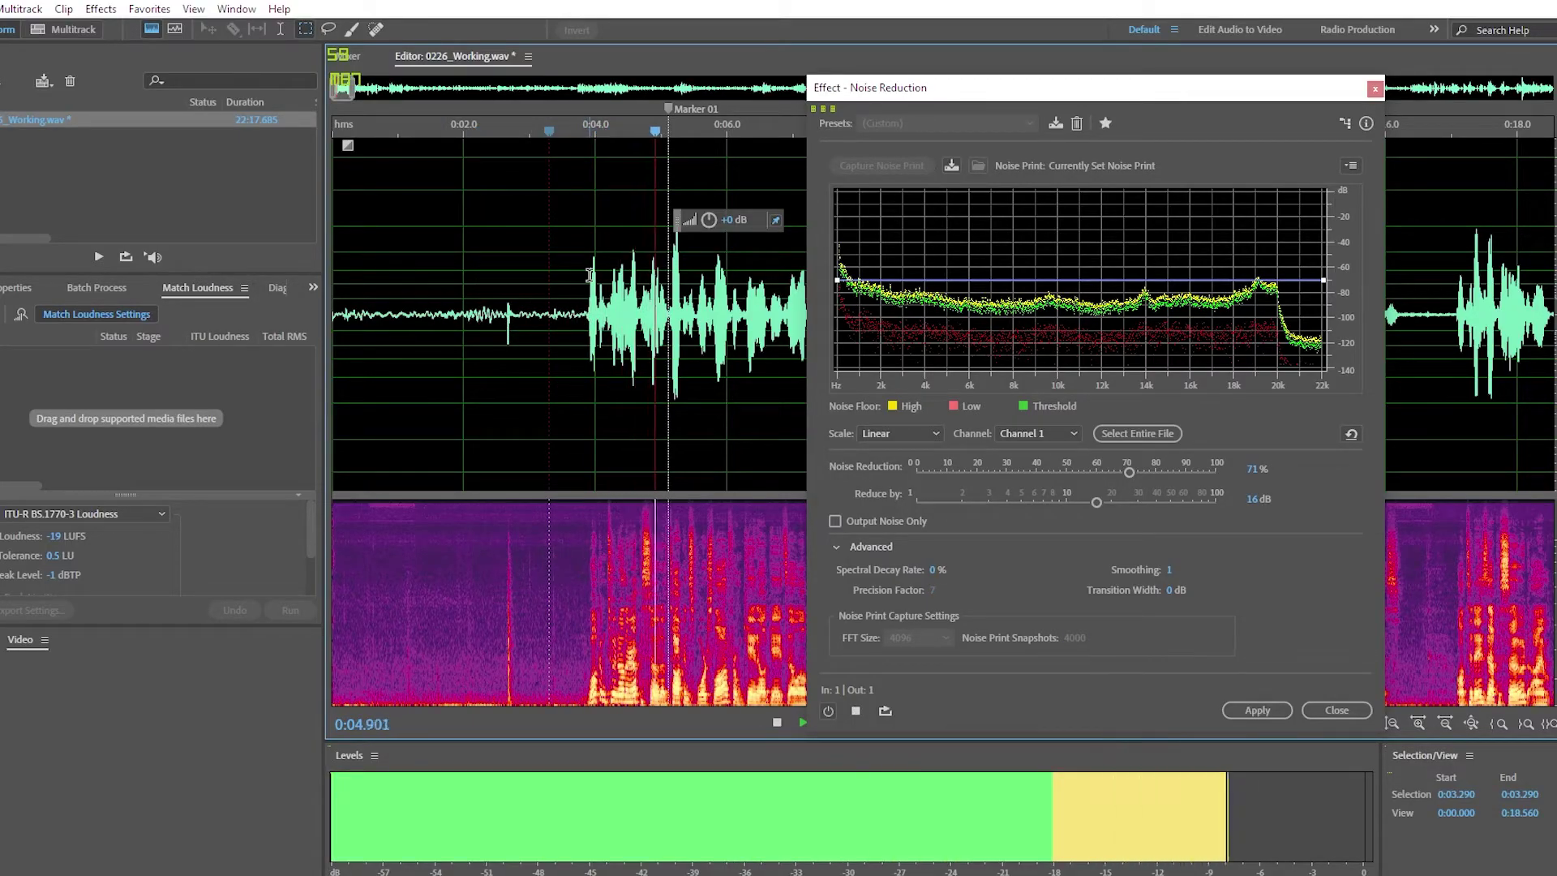
key(space)
click(545, 275)
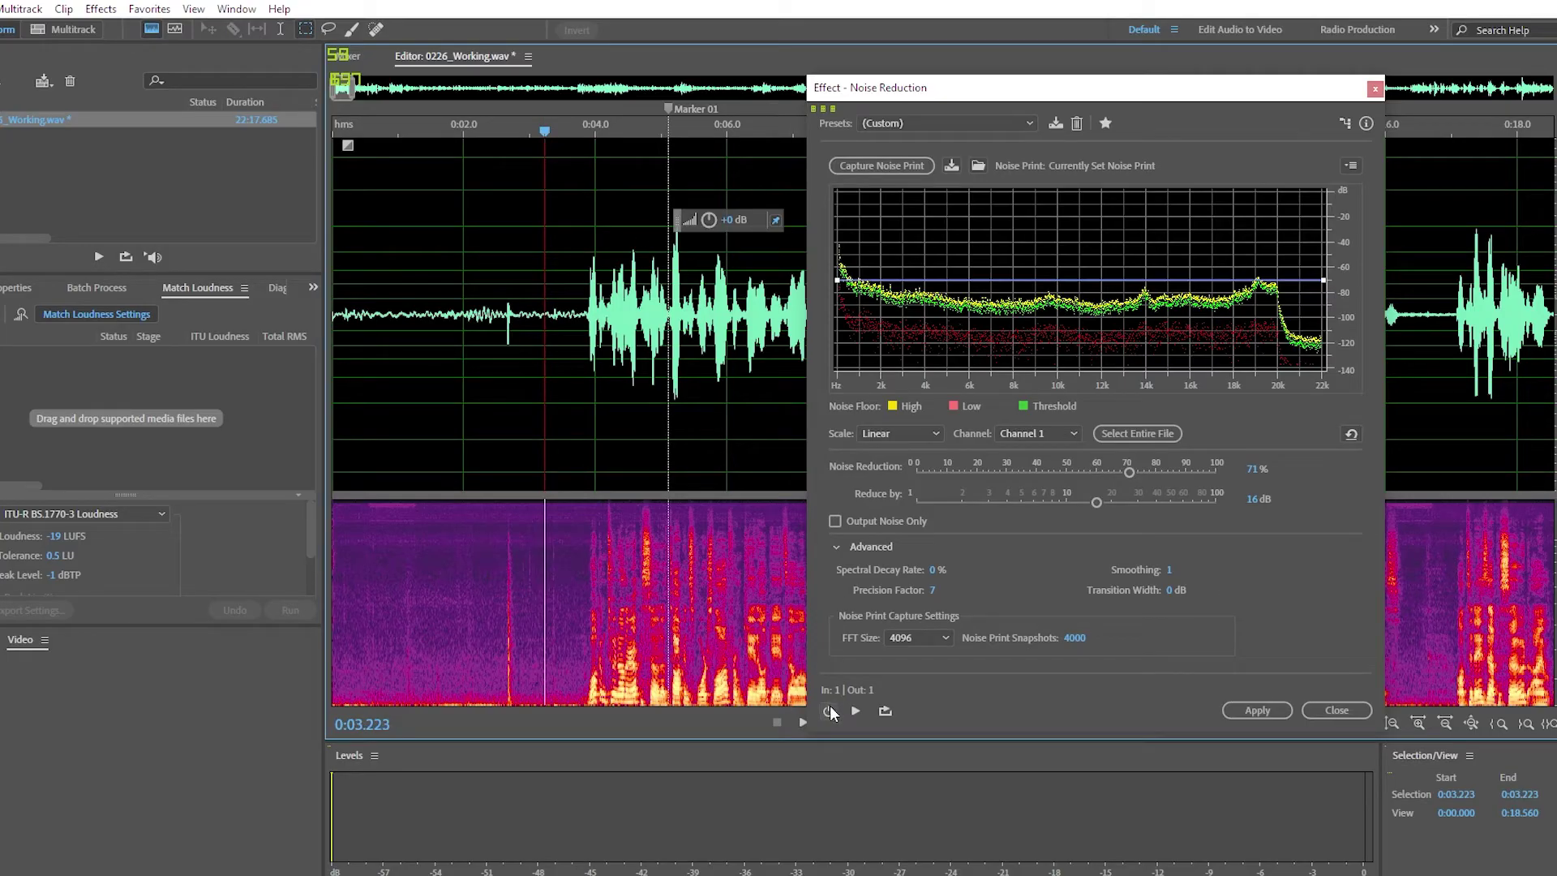
click(439, 146)
key(space)
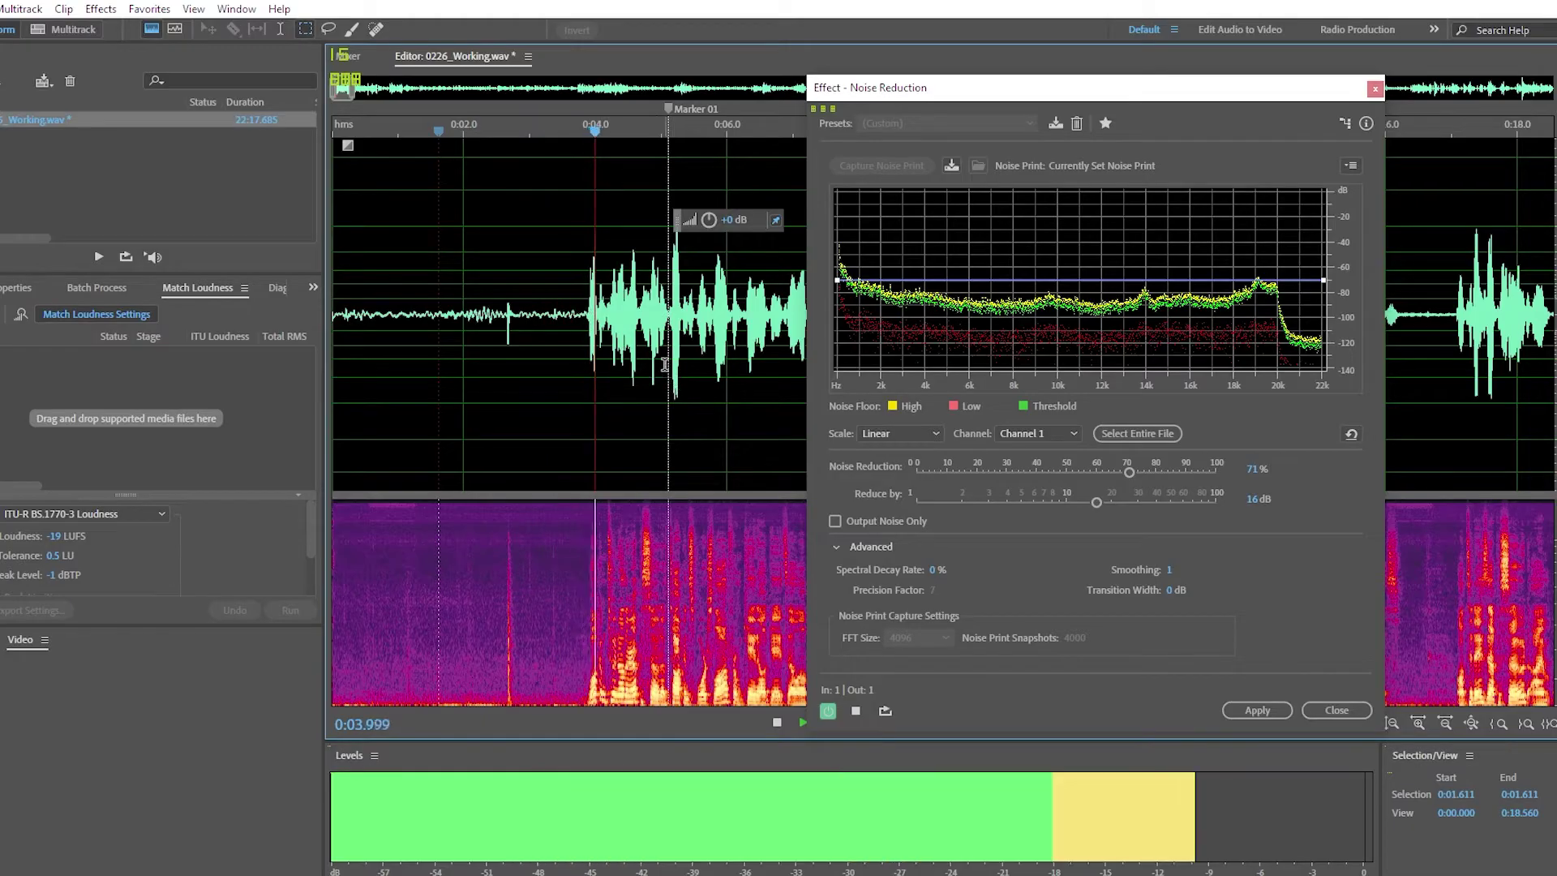
key(space)
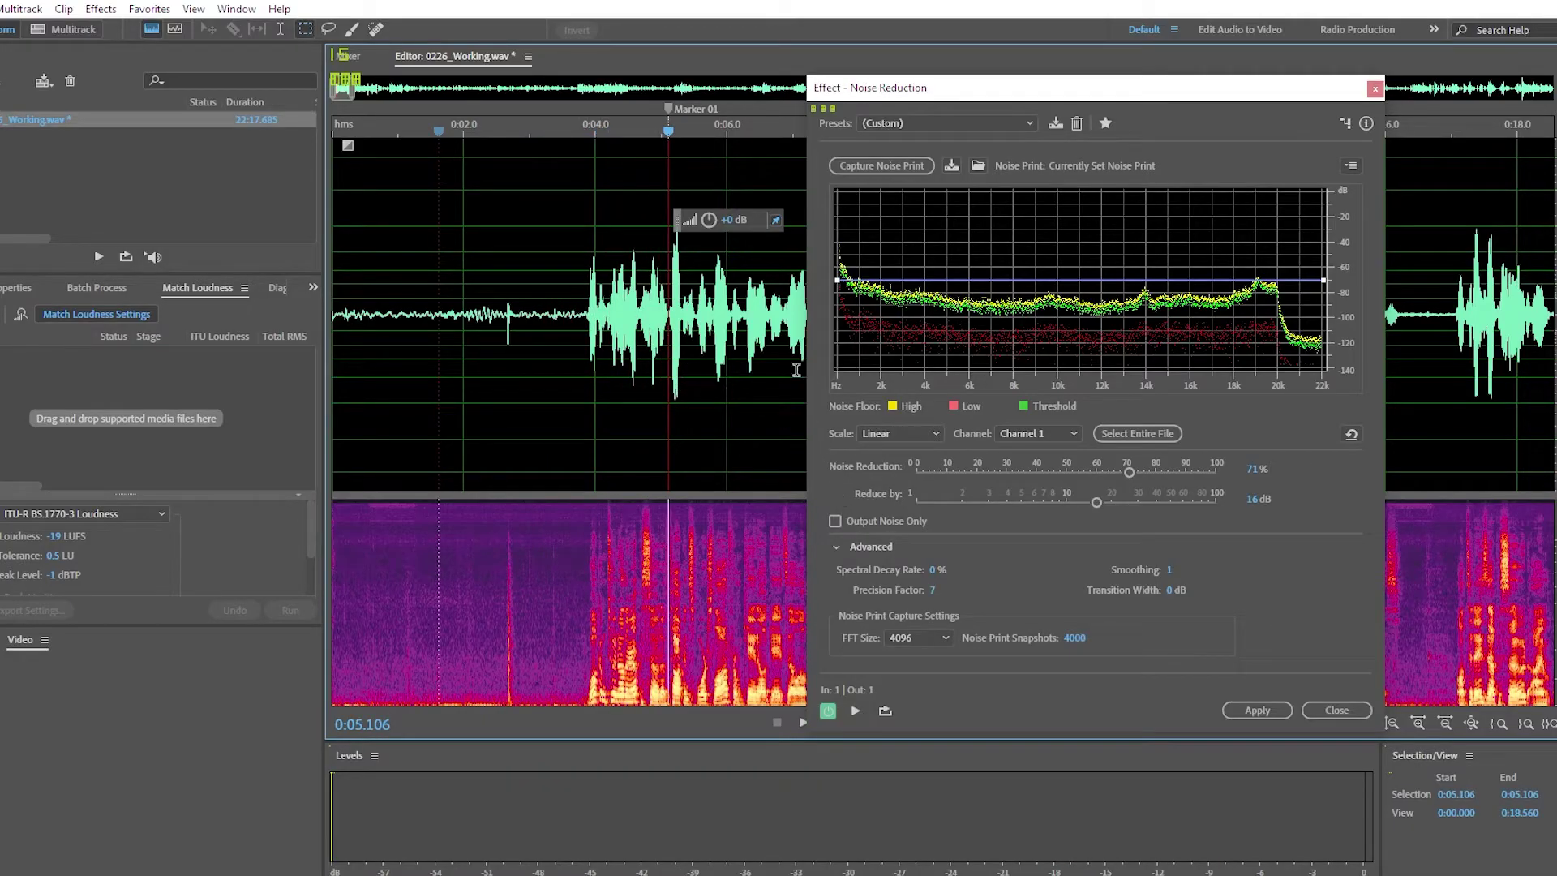
Enable Output Noise Only and preview the removed noise from 3.67 seconds.
click(573, 136)
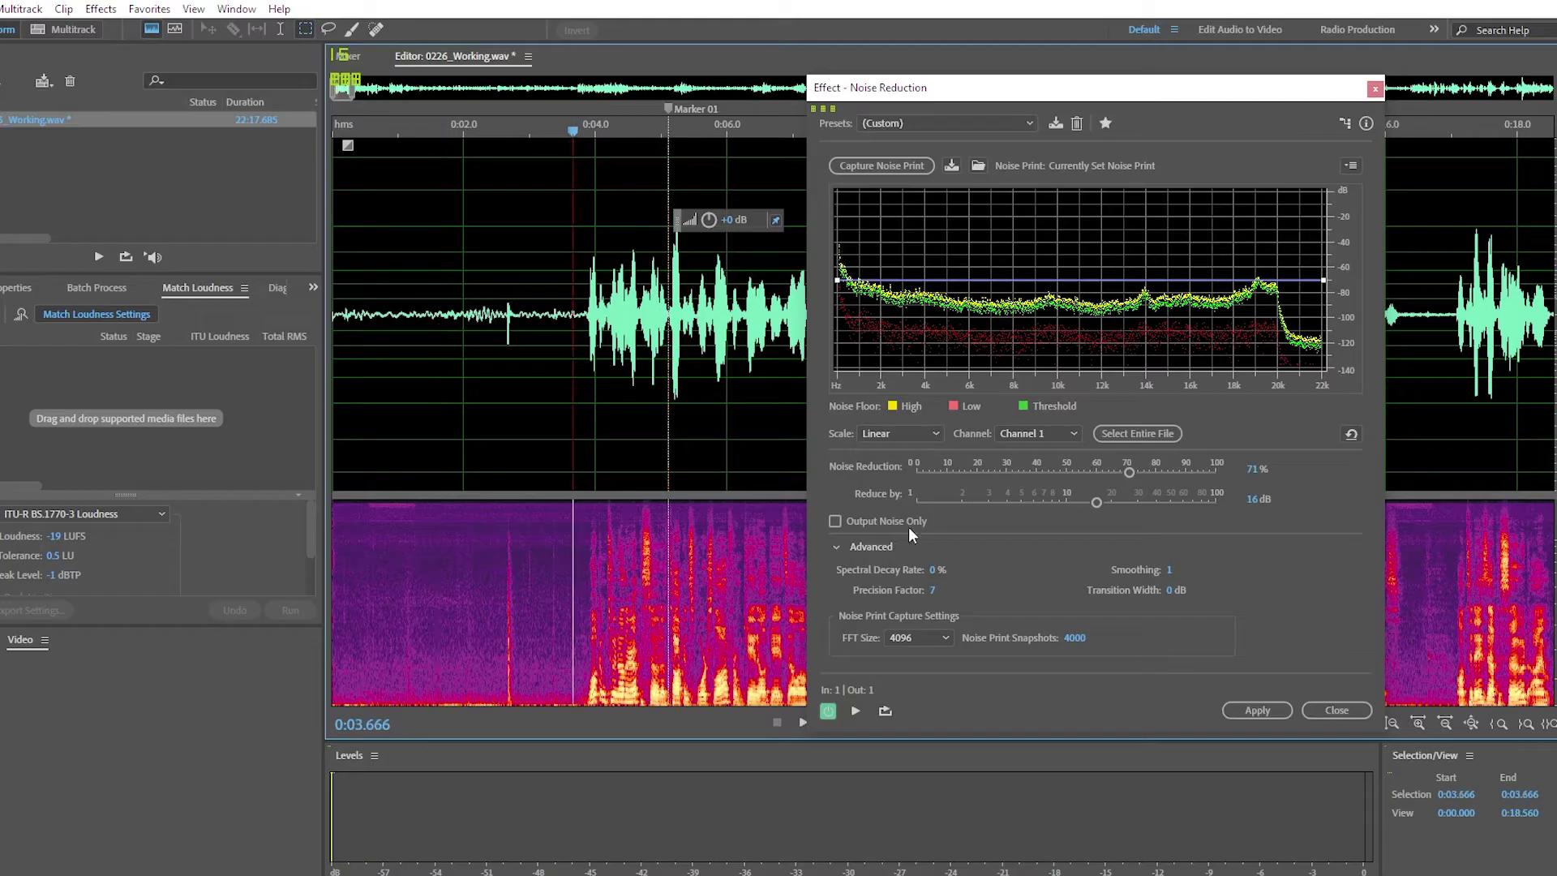
click(846, 520)
key(space)
key(space)
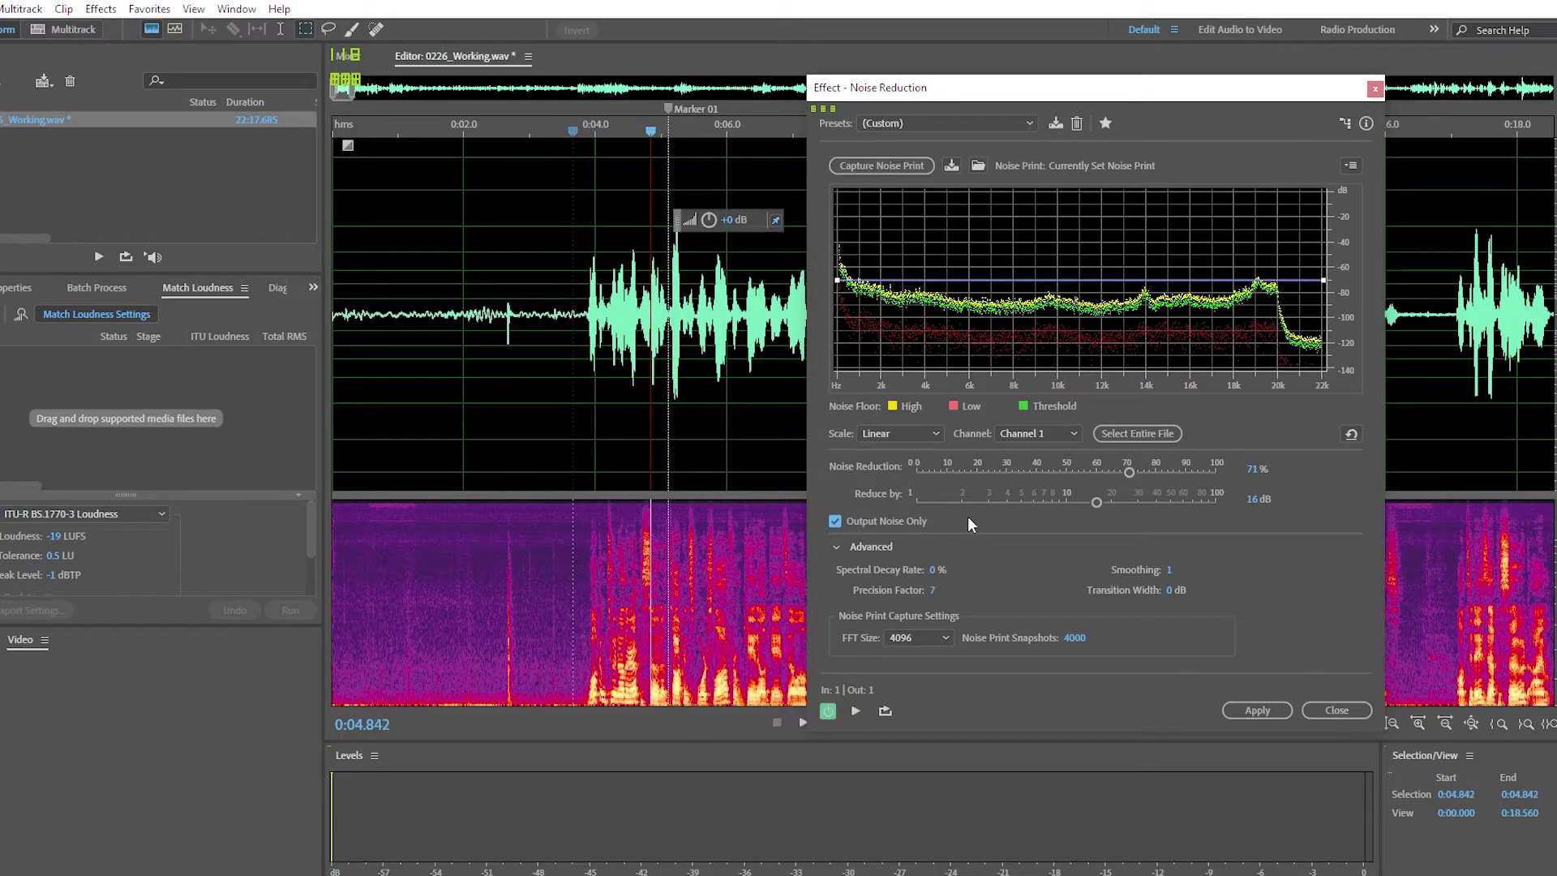